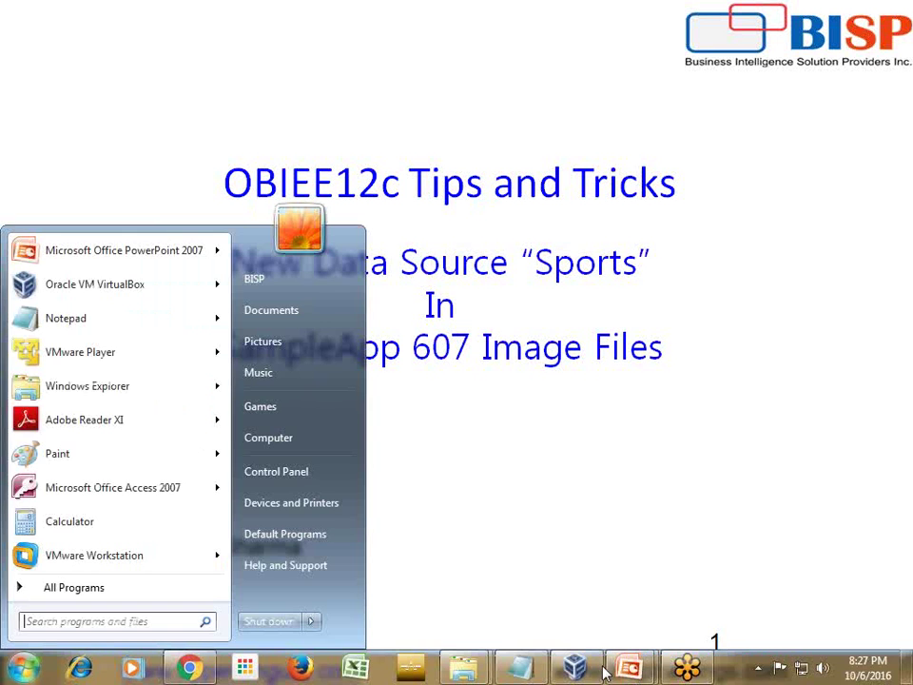
Step: Bring the VirtualBox VM with the Oracle BI home page in Firefox to the front
click(594, 670)
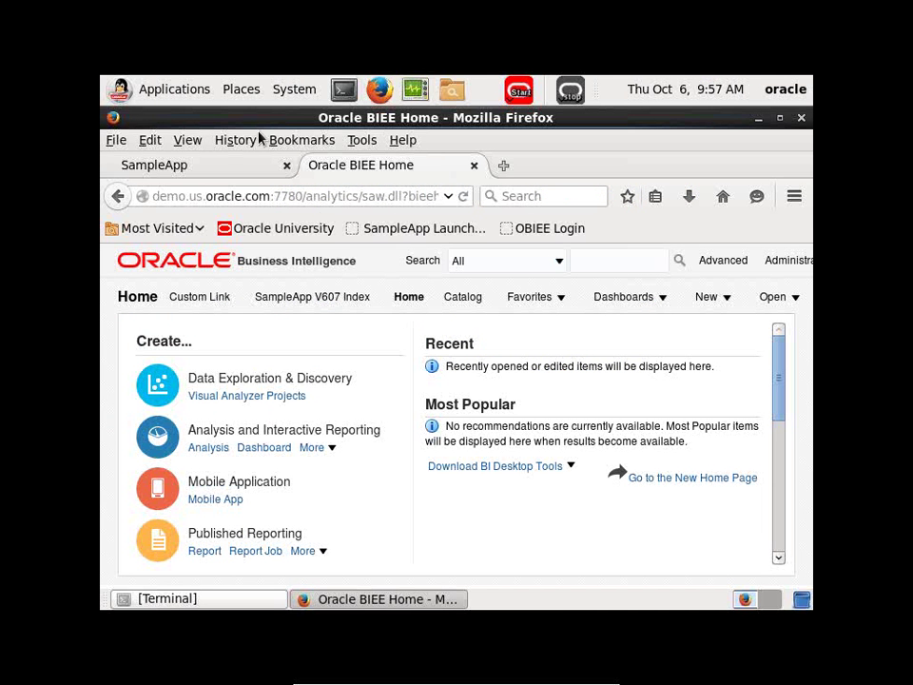
mouse_move(361, 677)
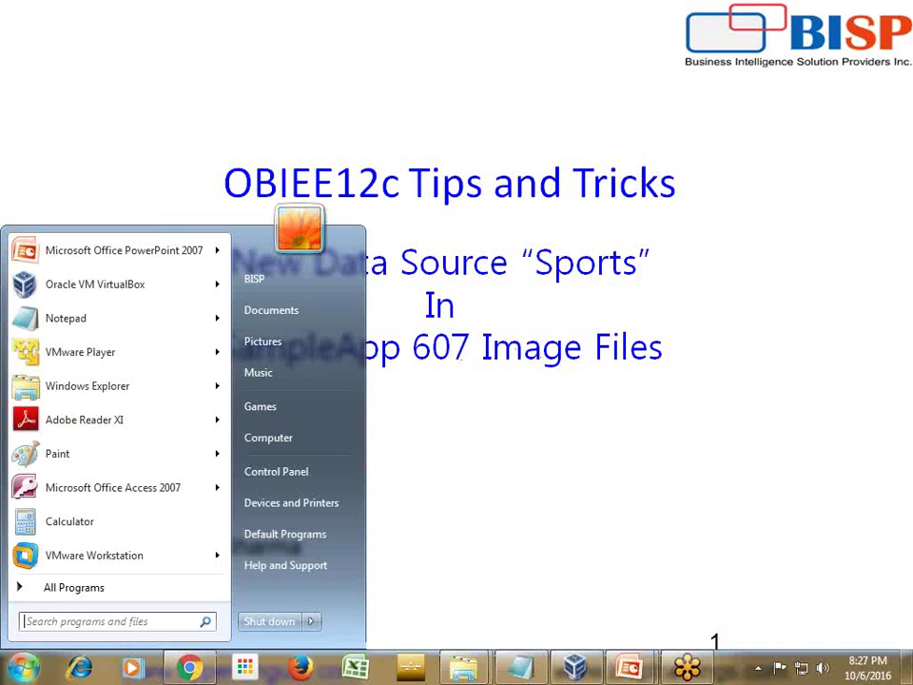
click(575, 666)
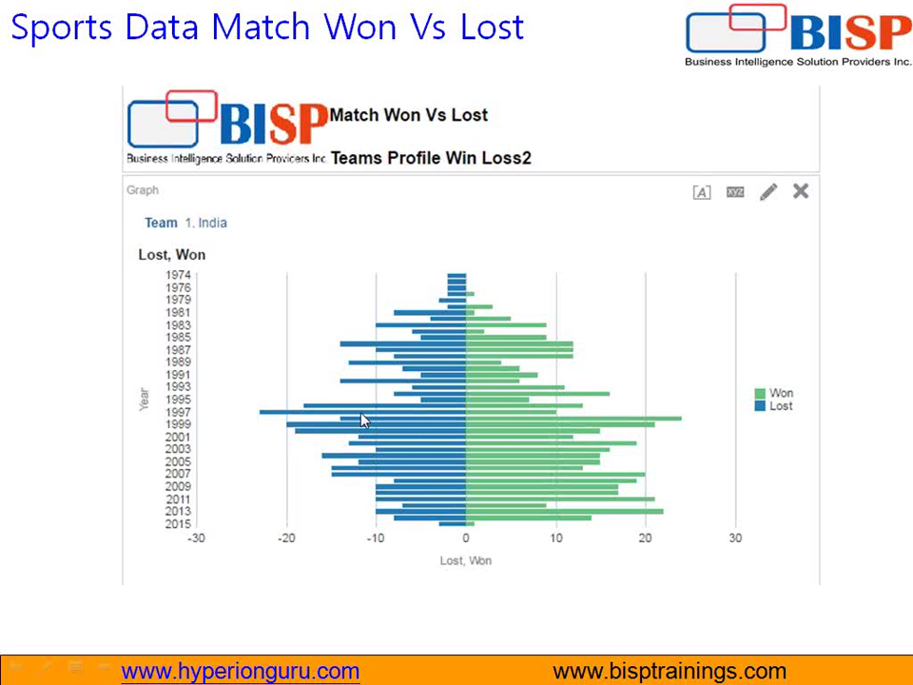
Step: Switch between the VM and the 'Sports Data Match Won Vs Lost' slide, then bring up the Start menu
key(alt+Tab)
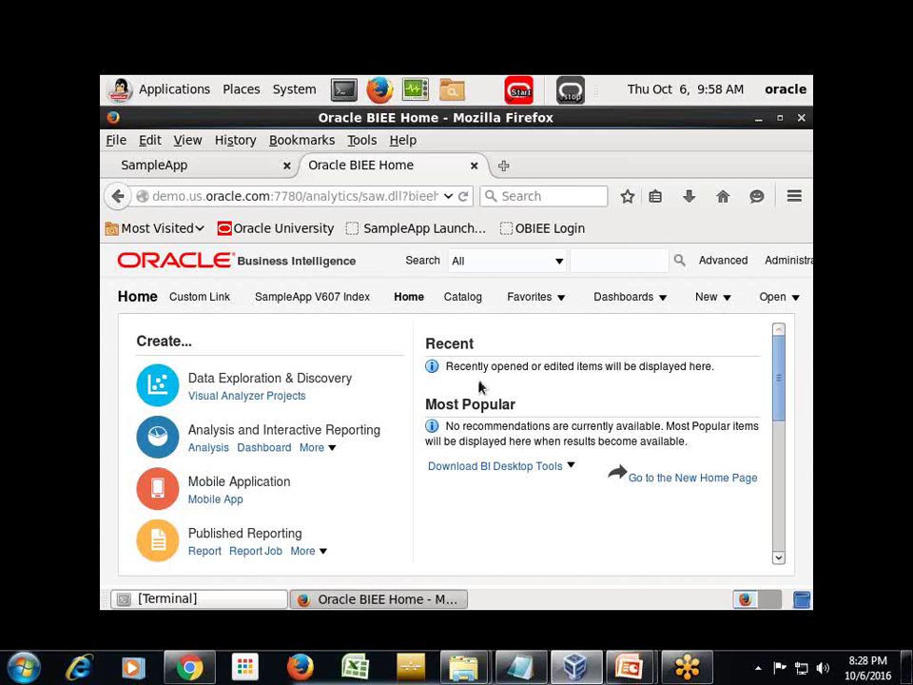
key(alt+Tab)
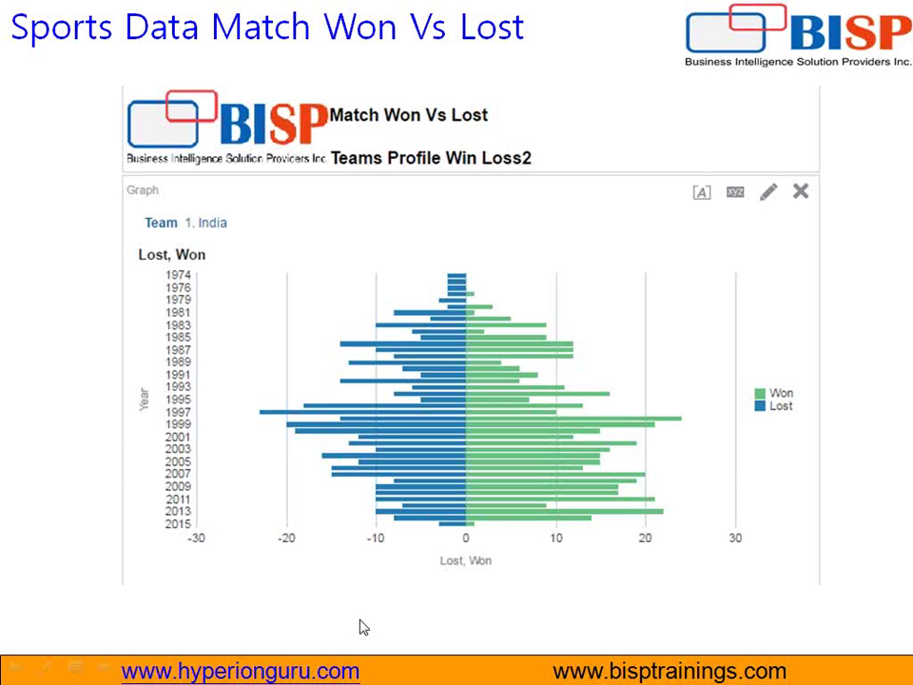
key(super)
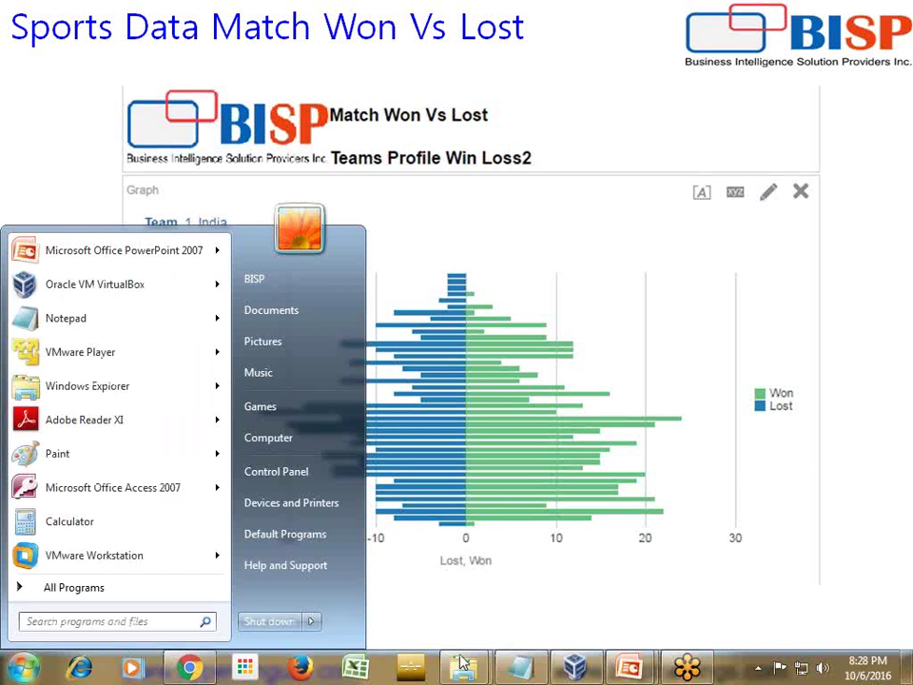
Step: Show the Oracle BI home page in Chrome and select its full page address
click(191, 668)
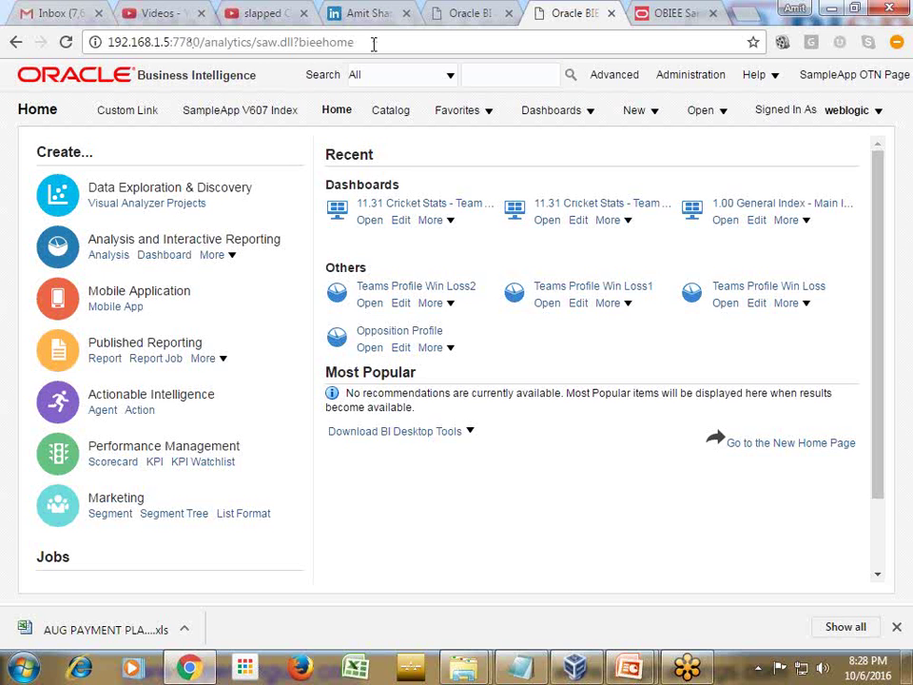
drag(374, 43, 103, 42)
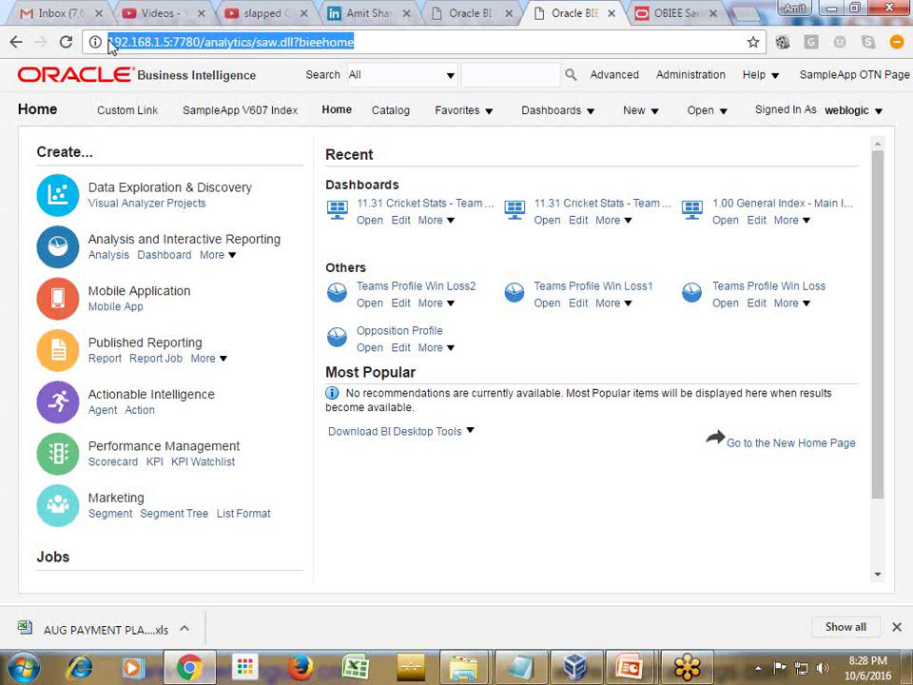
click(194, 42)
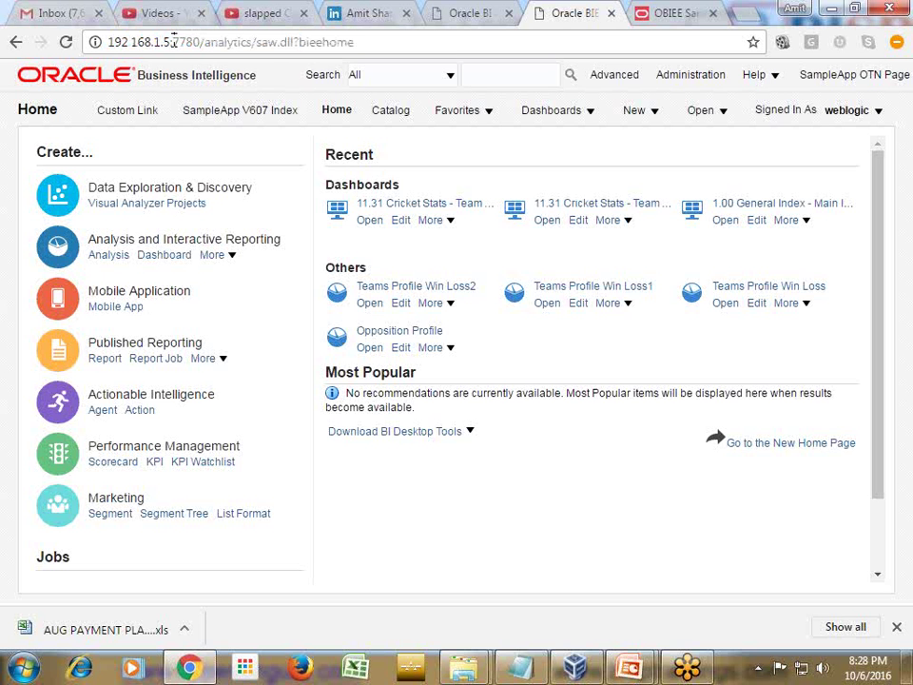
drag(174, 42, 114, 42)
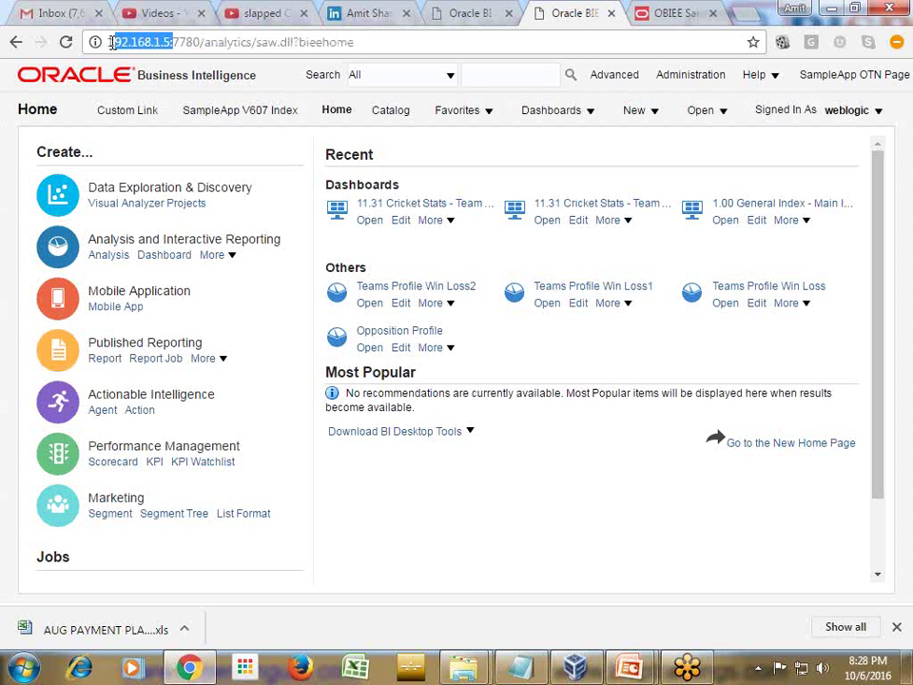
click(180, 42)
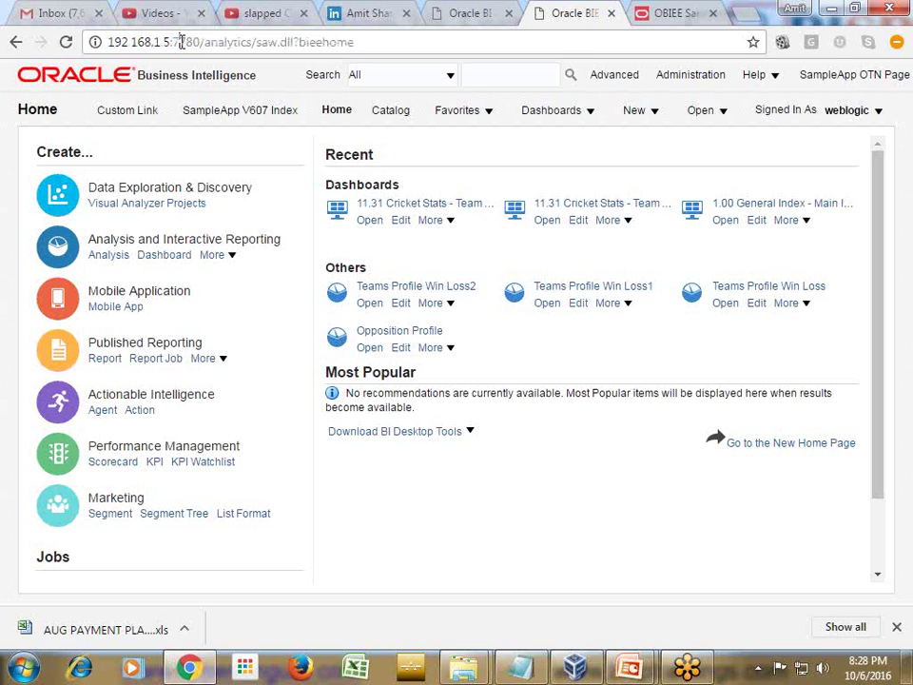
drag(383, 44, 102, 45)
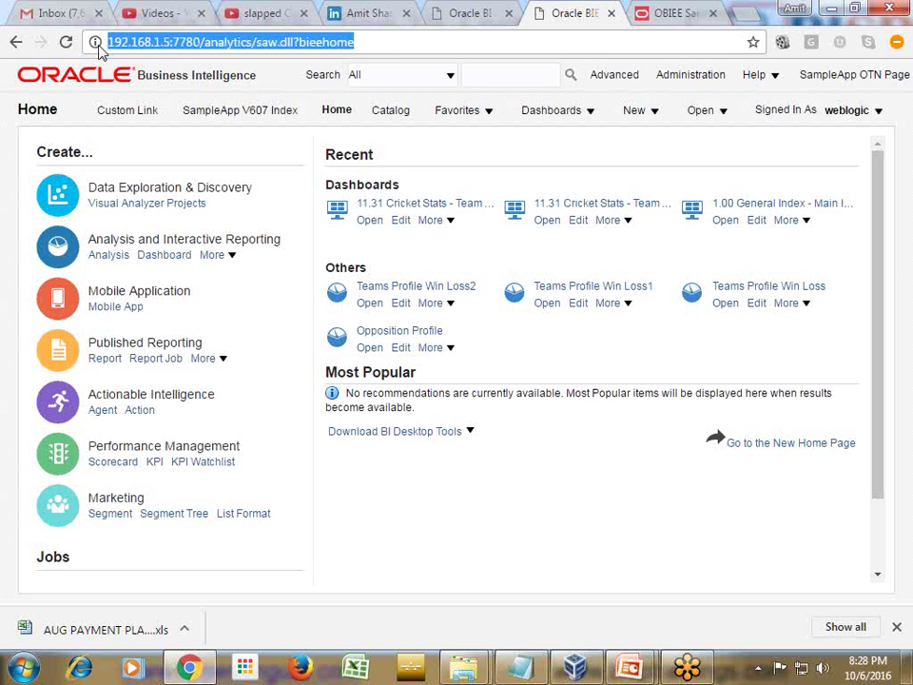
Step: Create a new analysis on the Y13 - Sports Demo subject area
click(643, 114)
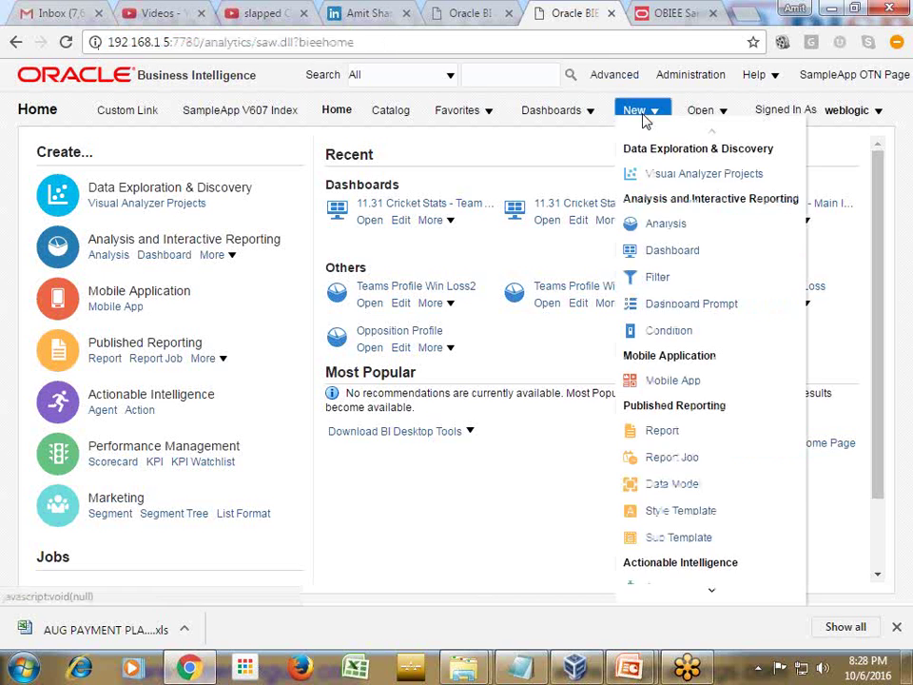
click(675, 224)
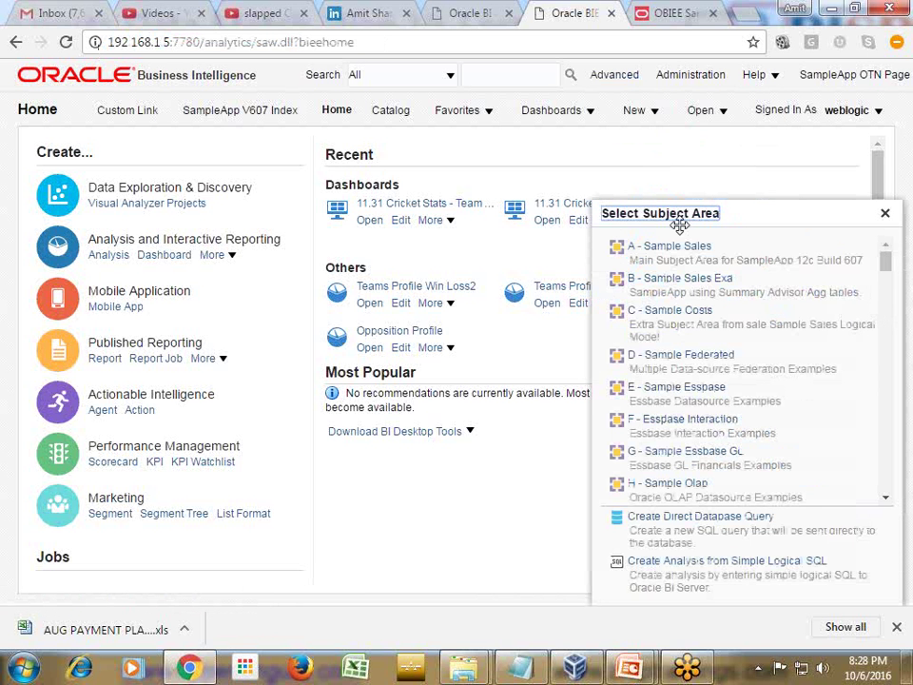
drag(886, 263, 894, 321)
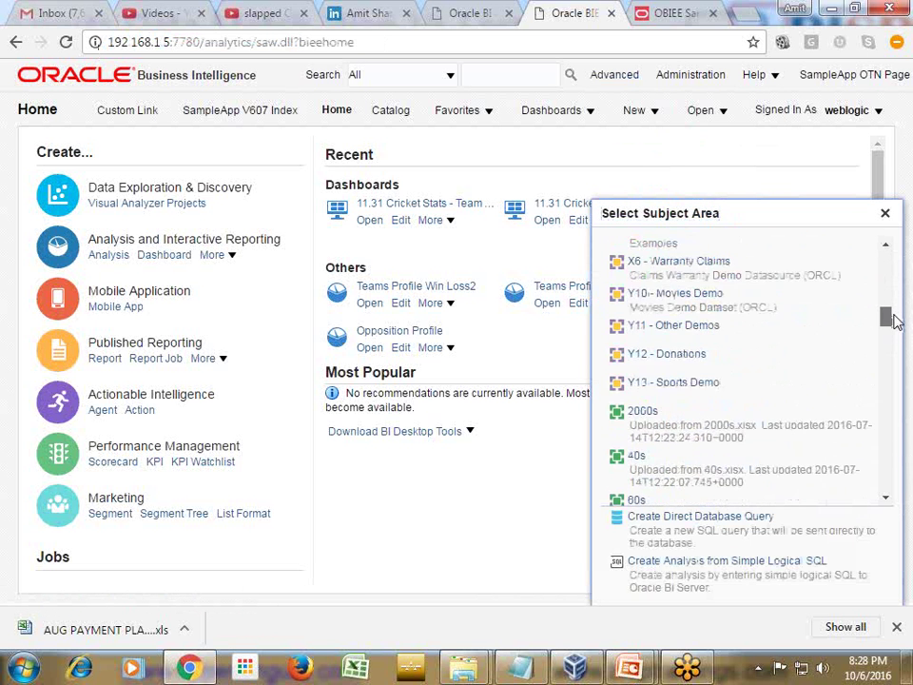
click(670, 384)
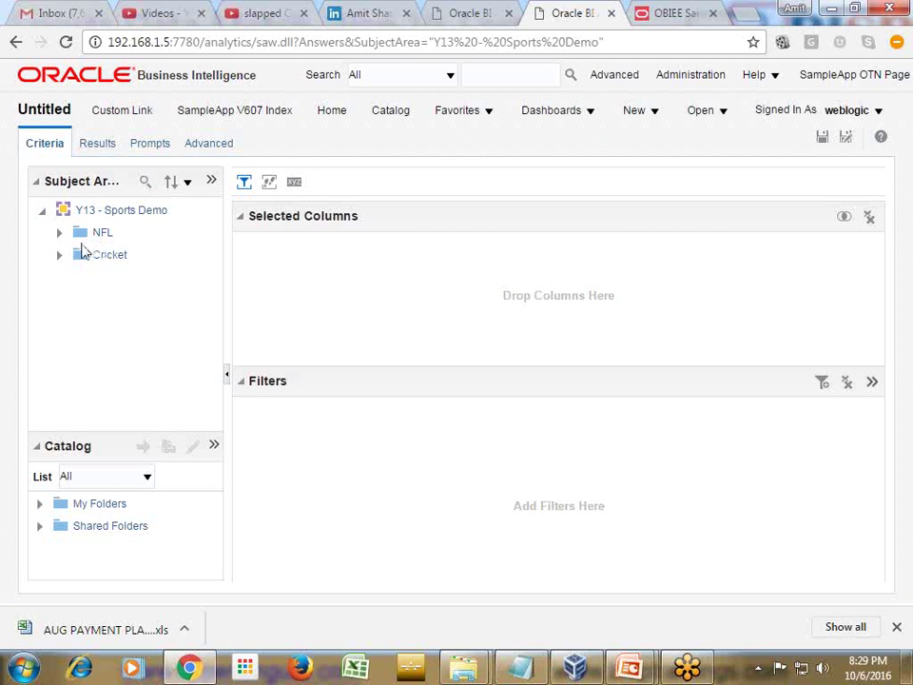
Step: Add the Team column from the Cricket > Cric Team folder to the selected columns
click(59, 256)
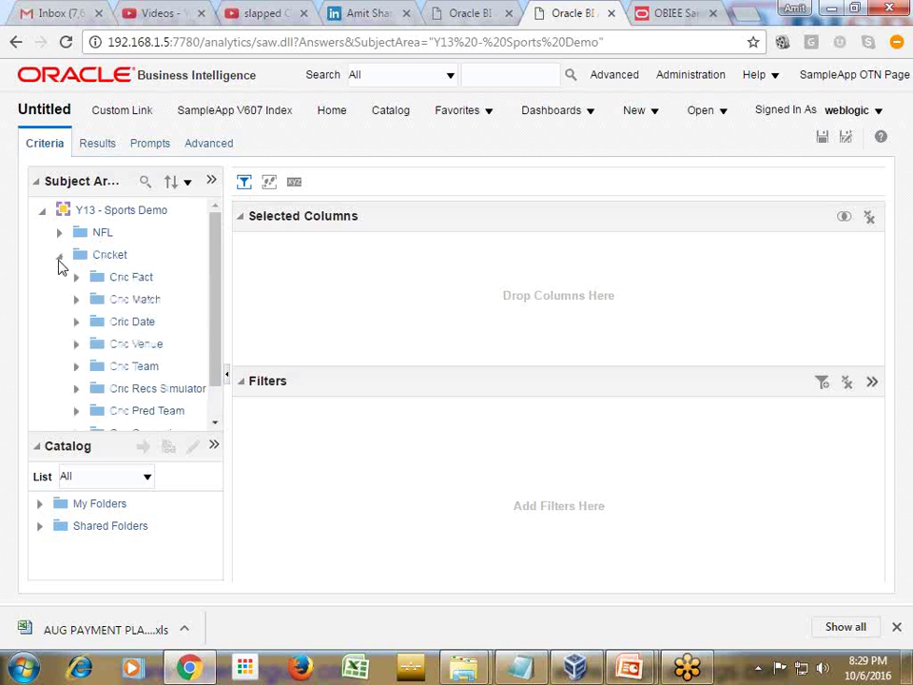
drag(215, 273, 214, 286)
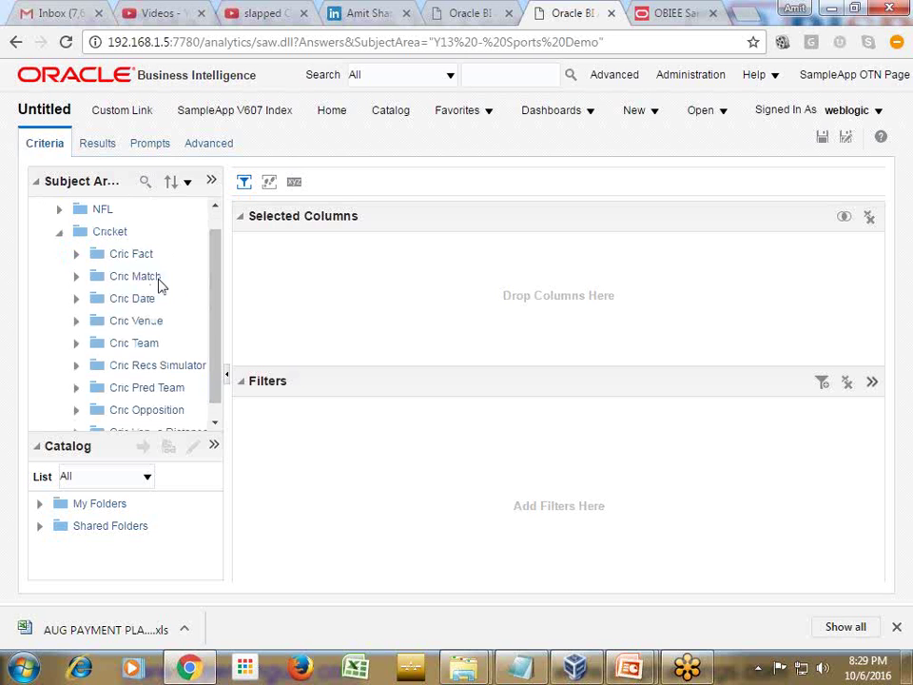
drag(217, 291, 216, 310)
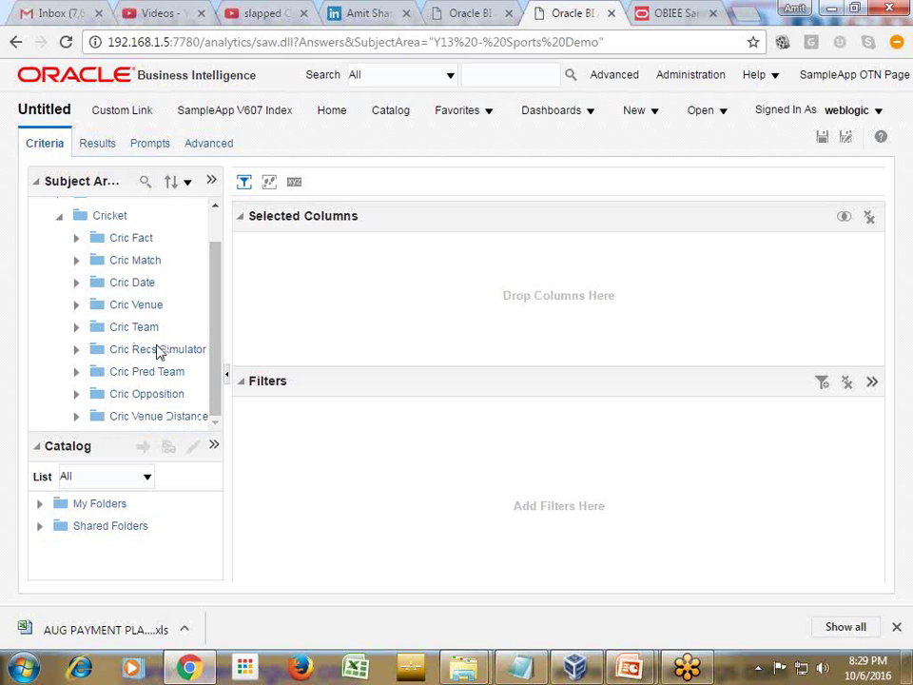
click(77, 327)
drag(143, 349, 262, 296)
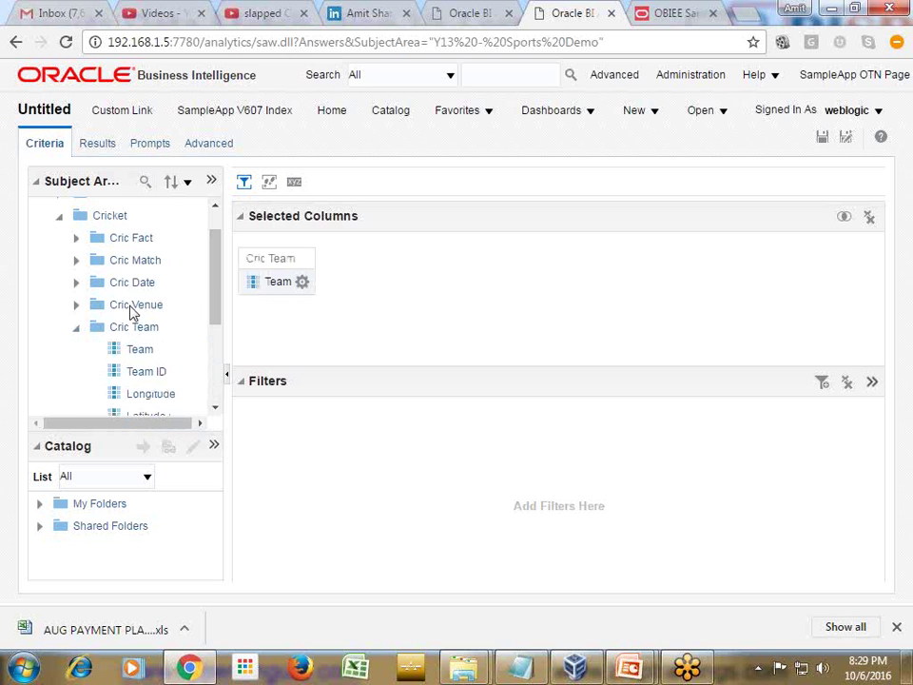
click(76, 327)
Step: Add # of Matches Lost and # of Matches Won from Cric Fact after Team
click(76, 237)
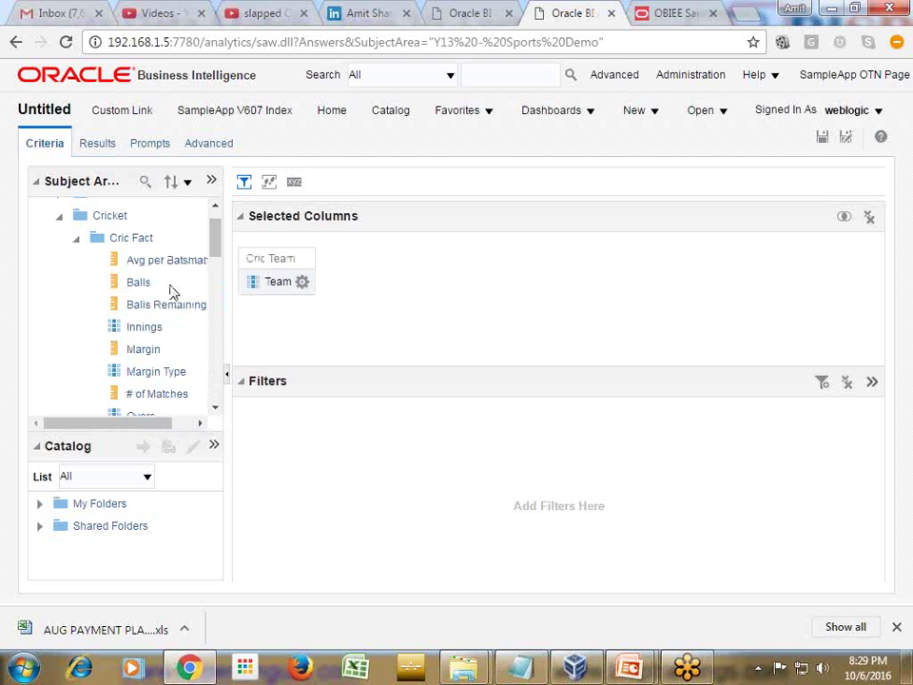
drag(218, 247, 218, 277)
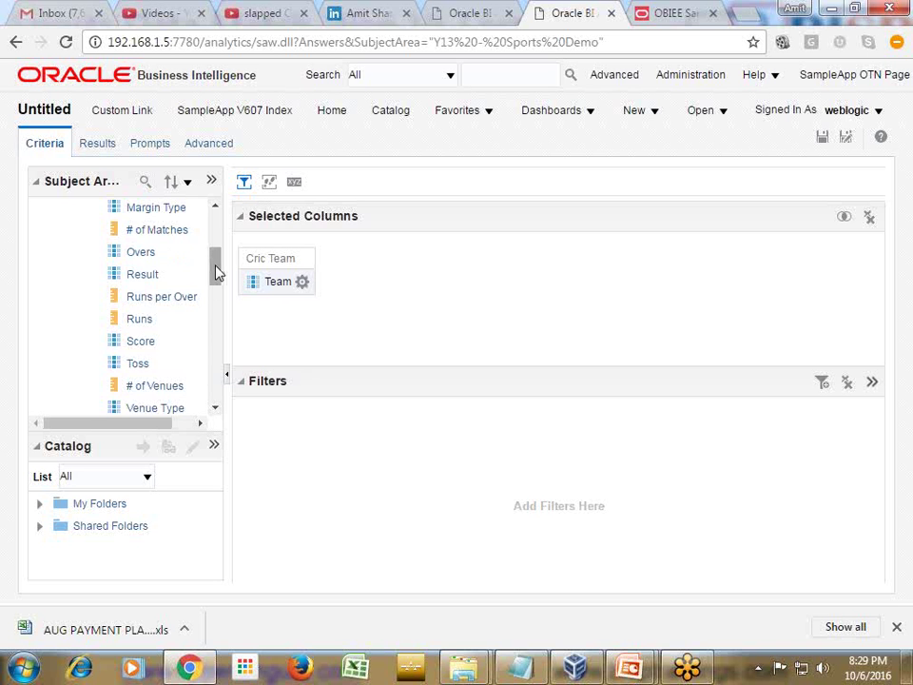
drag(218, 271, 216, 302)
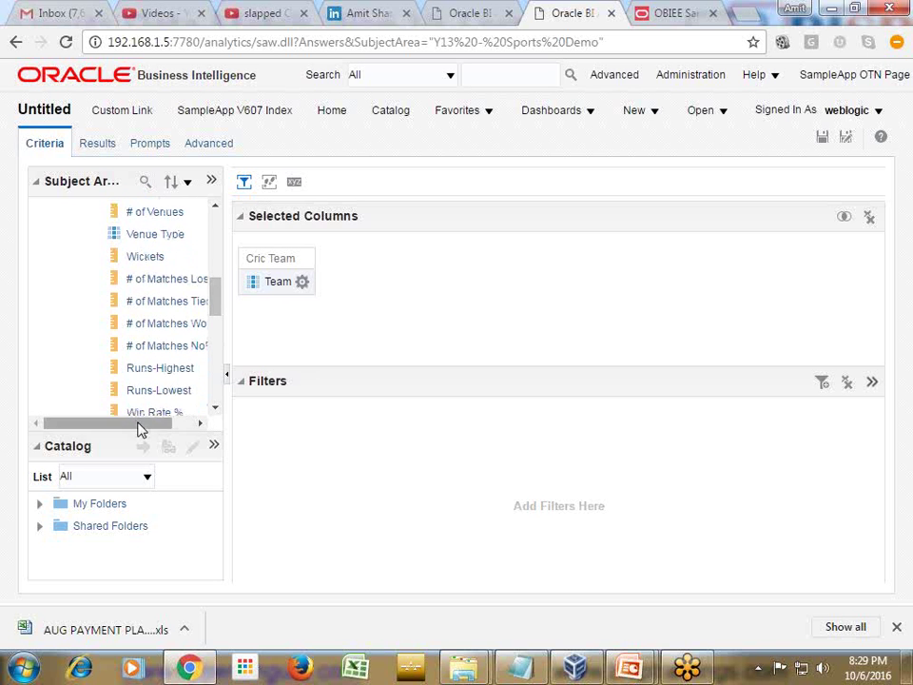
drag(139, 426, 173, 408)
drag(166, 280, 293, 282)
click(302, 281)
mouse_move(425, 302)
drag(141, 323, 466, 282)
drag(217, 304, 218, 233)
Step: Add the Year column from the Cric Date folder to the analysis
click(47, 242)
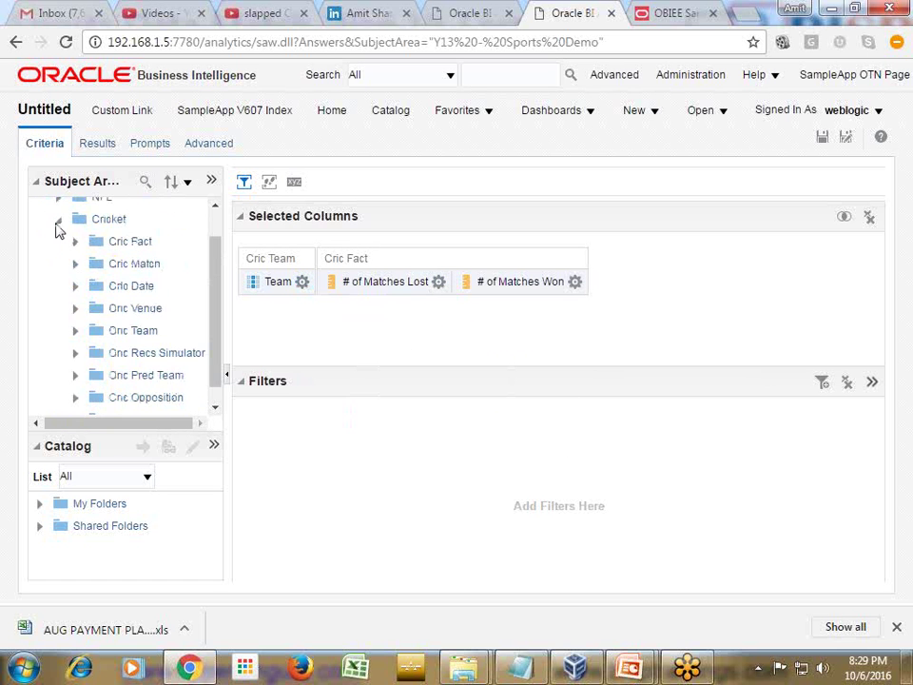
click(57, 221)
click(58, 255)
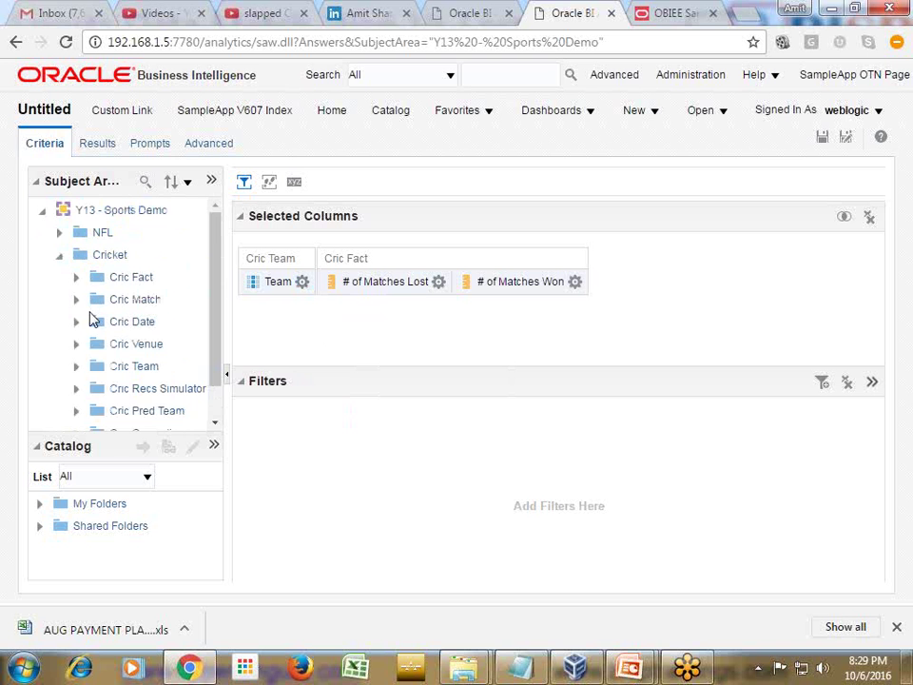
click(77, 321)
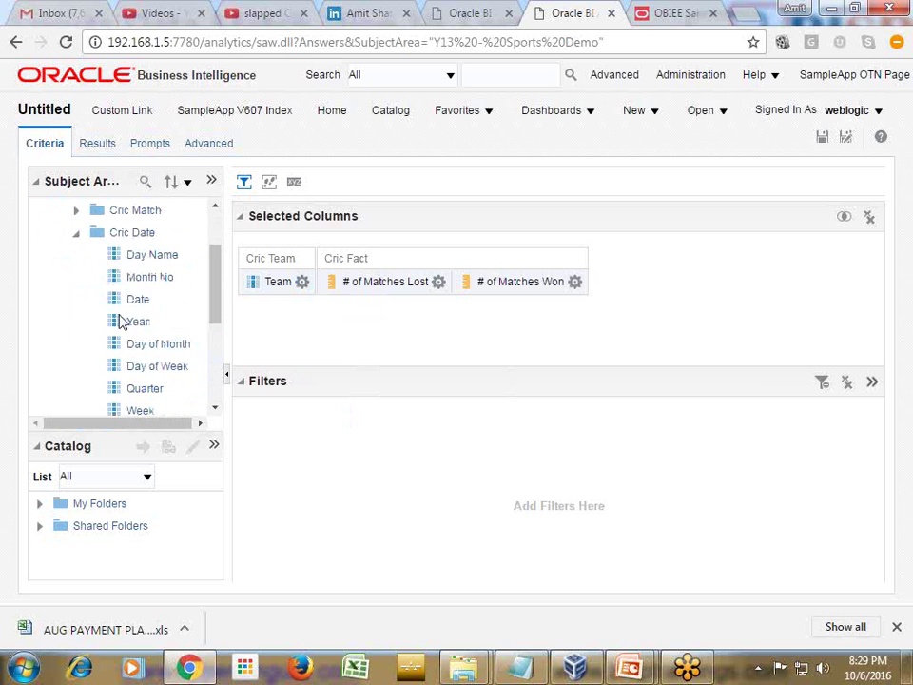
drag(122, 323, 323, 282)
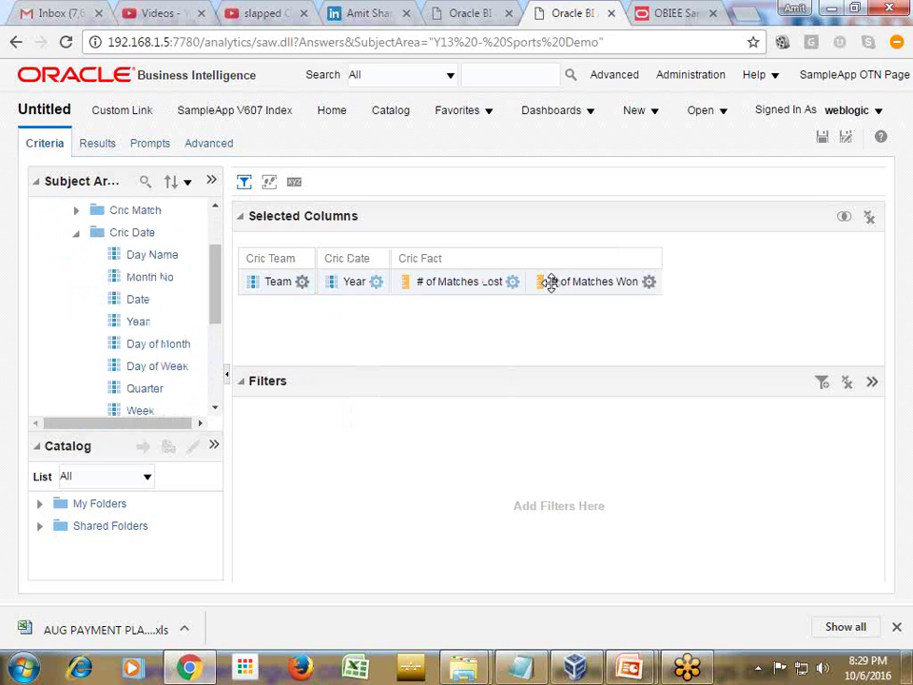
click(512, 281)
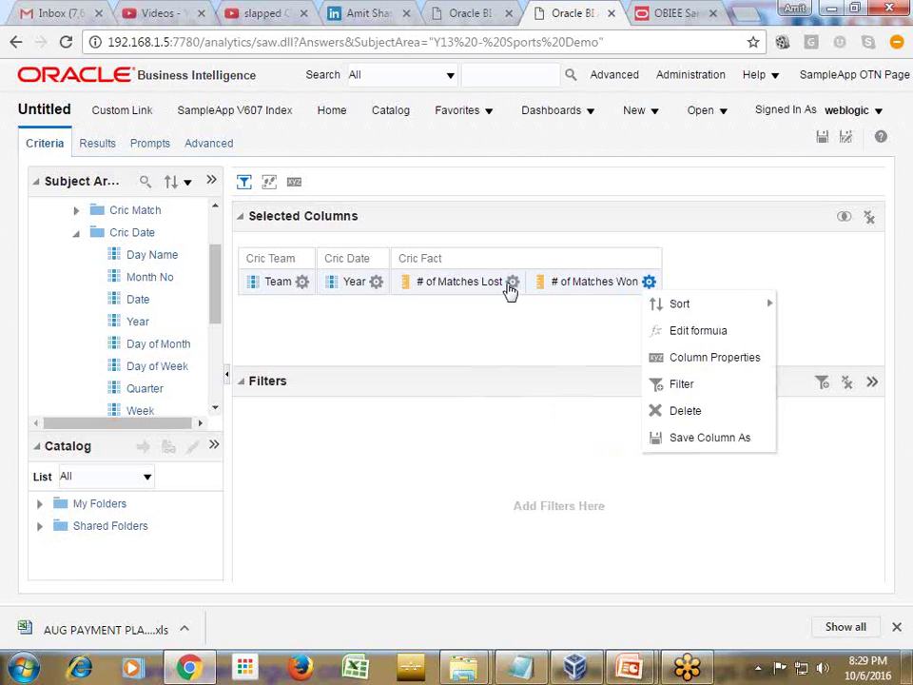
Step: Multiply # of Matches Lost by -1 and give it the custom heading 'Lost'
click(547, 332)
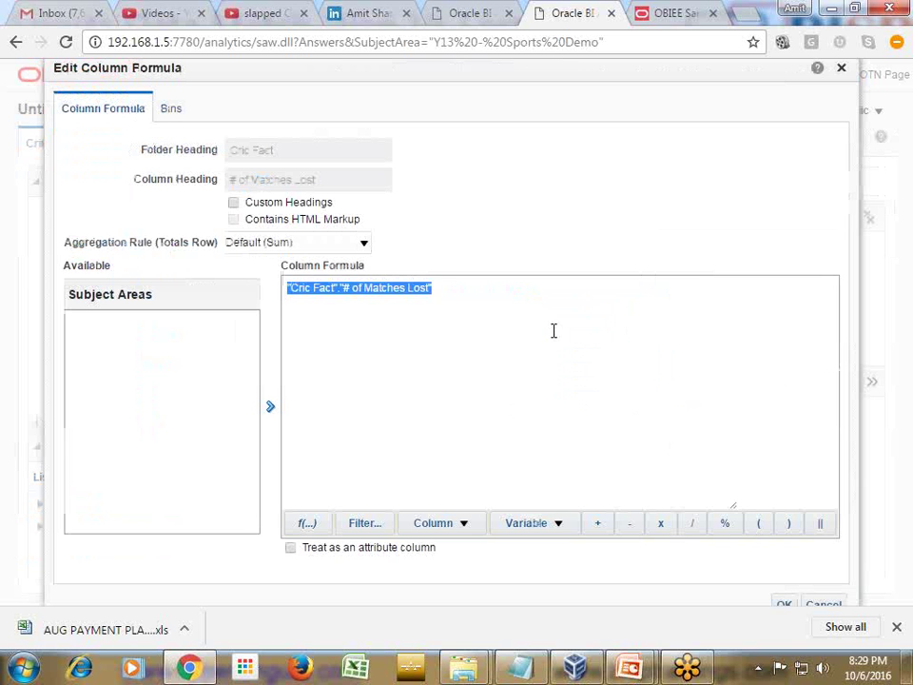
click(443, 295)
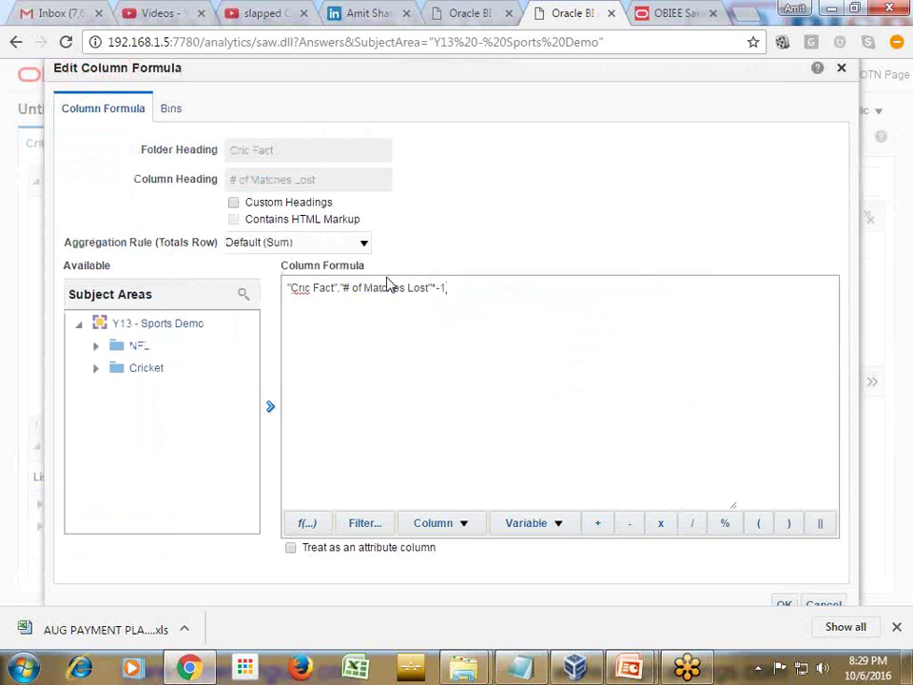
click(234, 202)
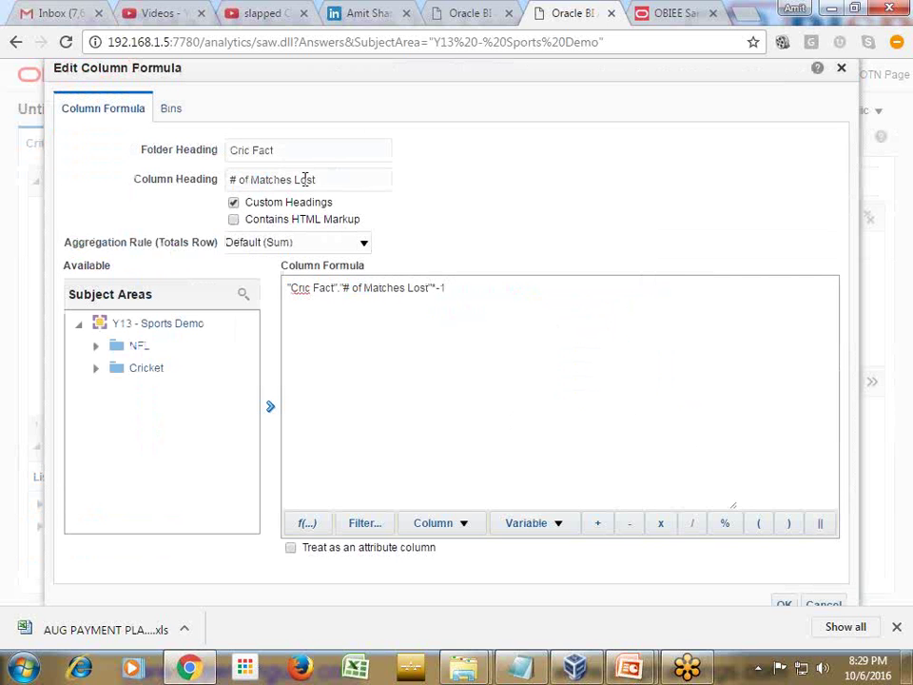
drag(294, 178, 221, 179)
key(BackSpace)
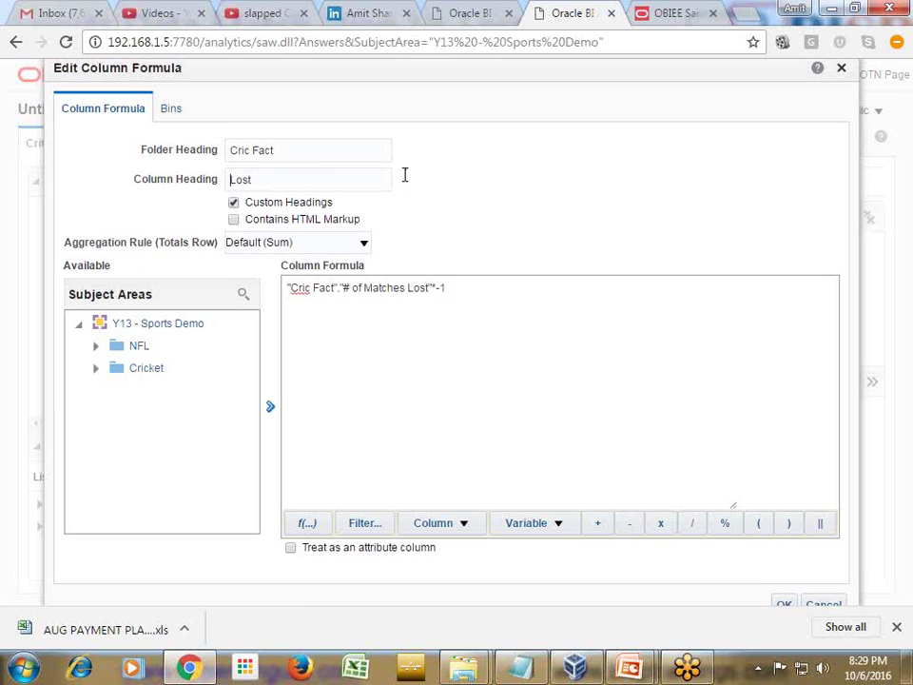
click(778, 602)
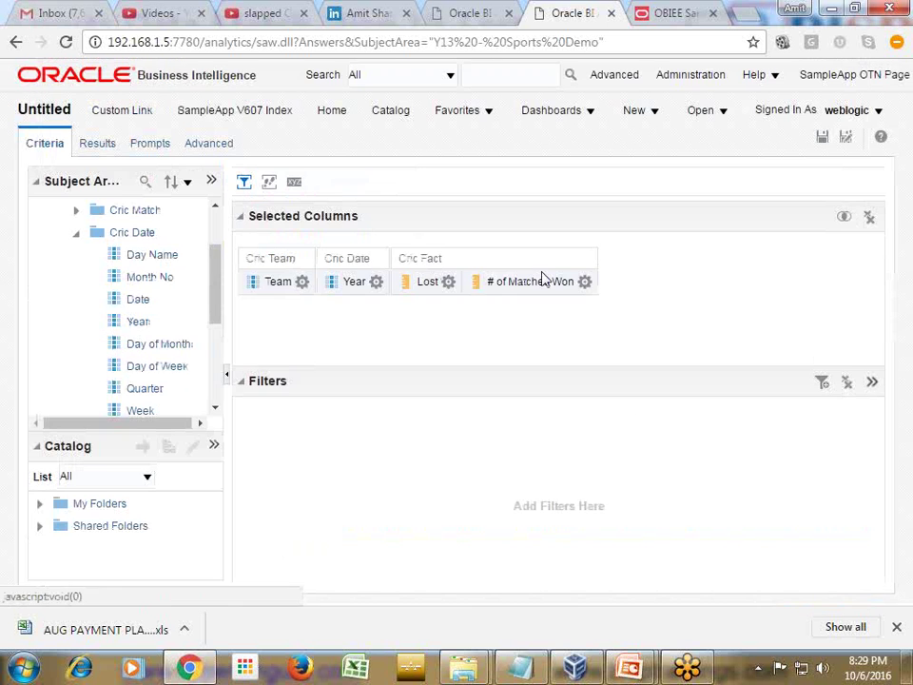
Step: Retitle # of Matches Won as 'Won' and preview the results table
click(585, 285)
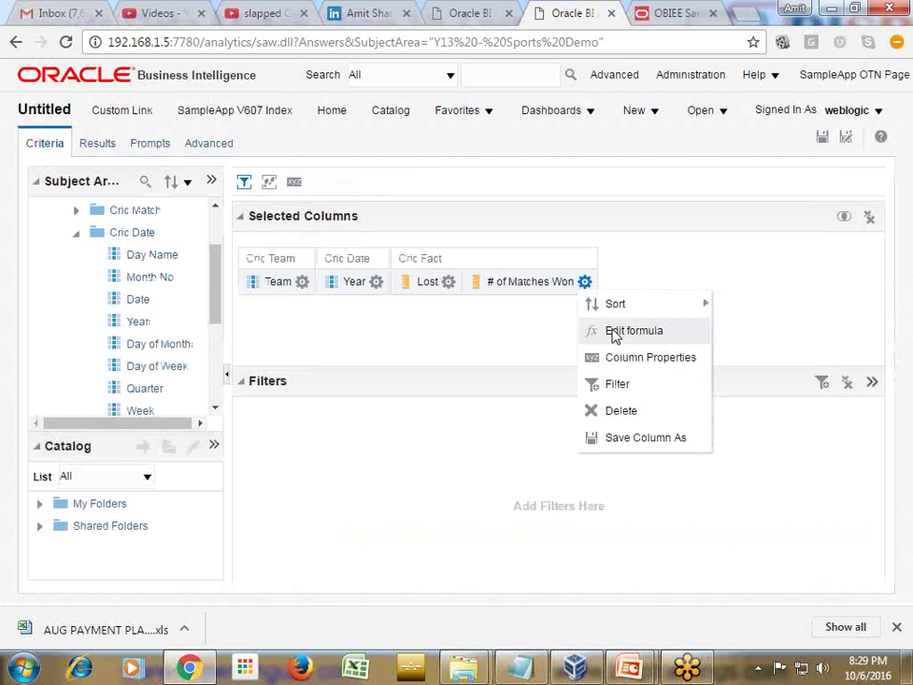
click(613, 333)
click(234, 202)
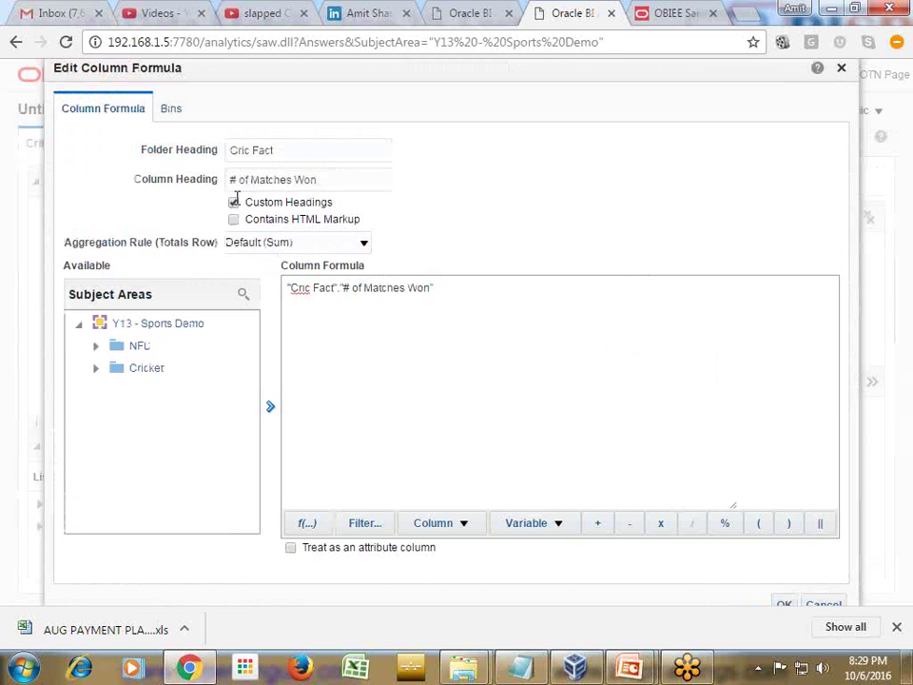
shift+click(219, 179)
key(BackSpace)
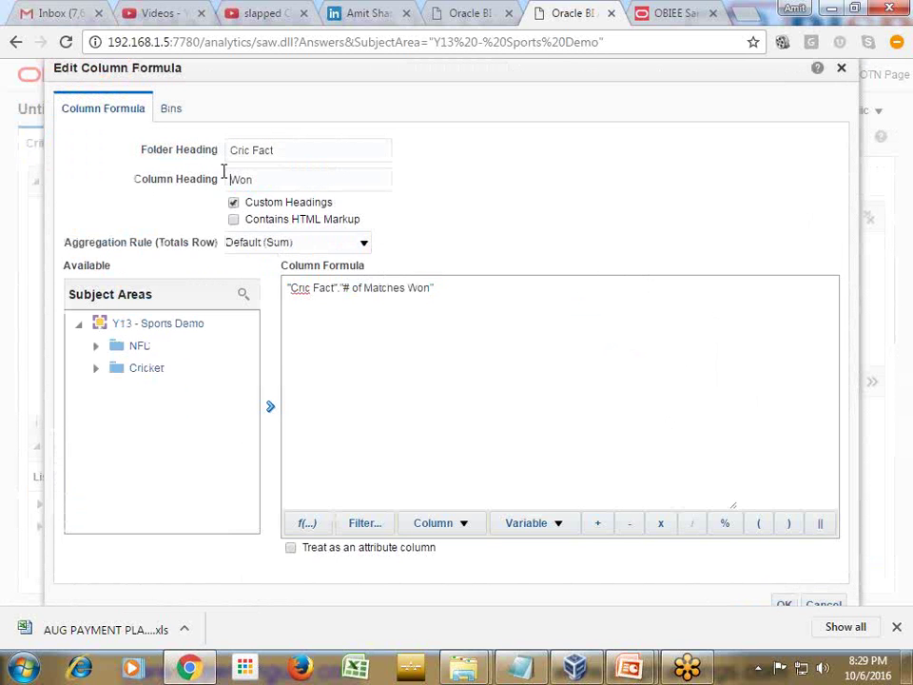
click(784, 605)
click(376, 281)
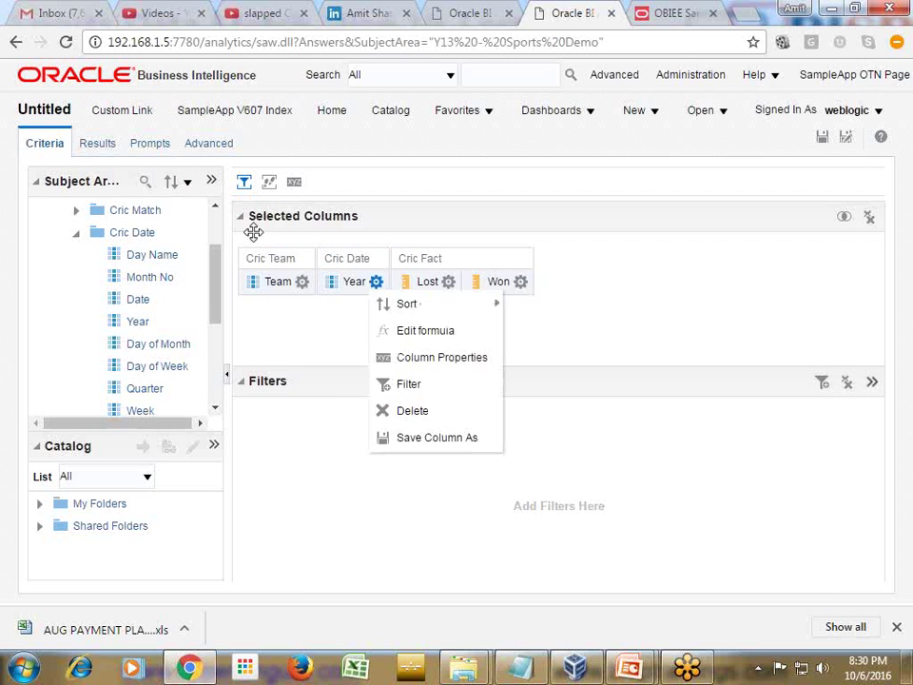
click(92, 146)
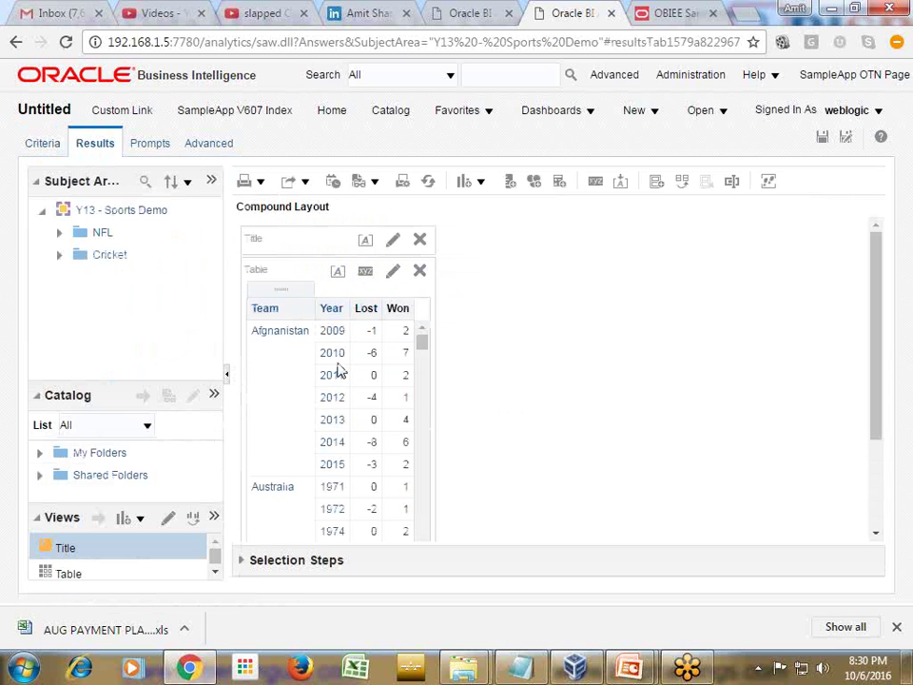
click(45, 143)
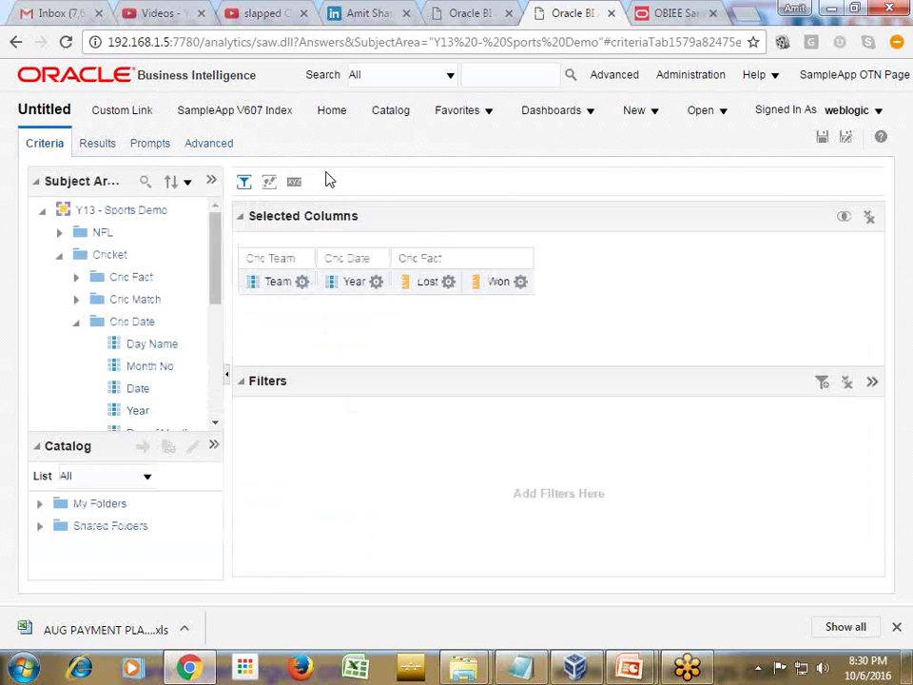
Step: Replace the Team formula with a CASE prefixing '1' for India, '2' otherwise, then '. ' and the team name
click(303, 282)
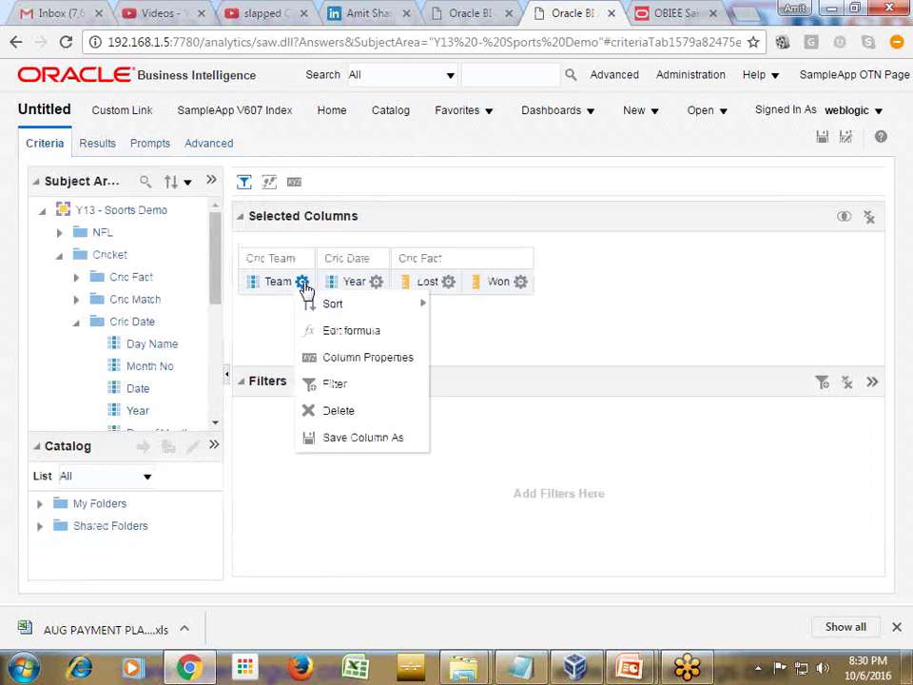
click(334, 331)
key(ctrl+c)
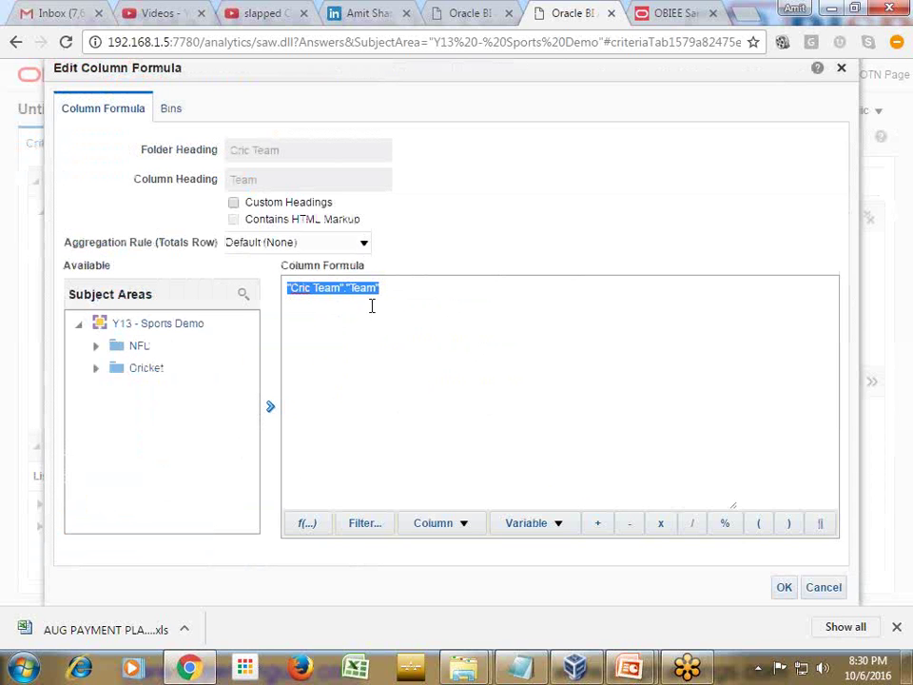
key(BackSpace)
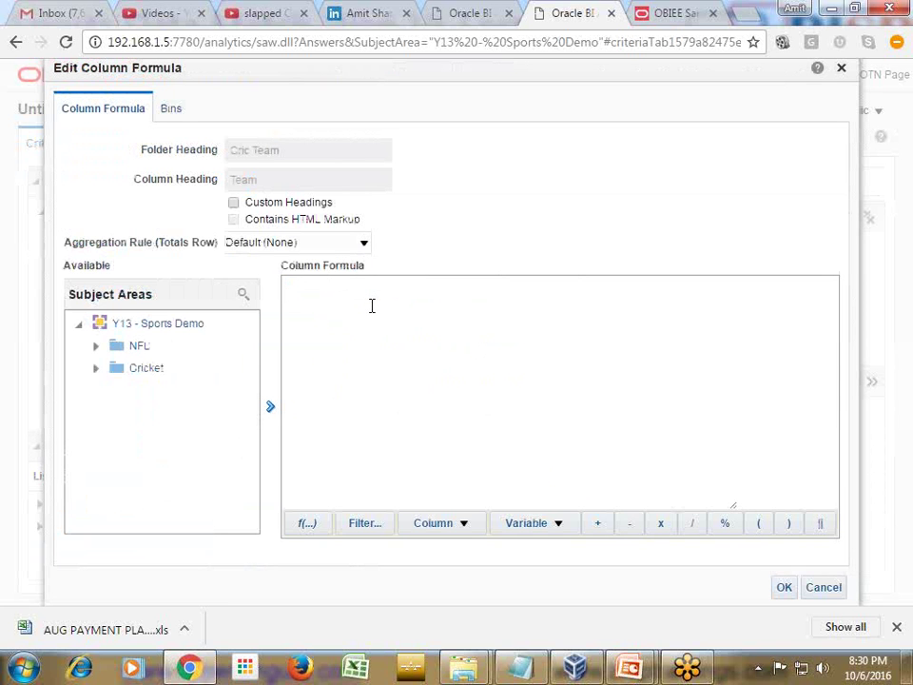
text(Case when)
key(ctrl+v)
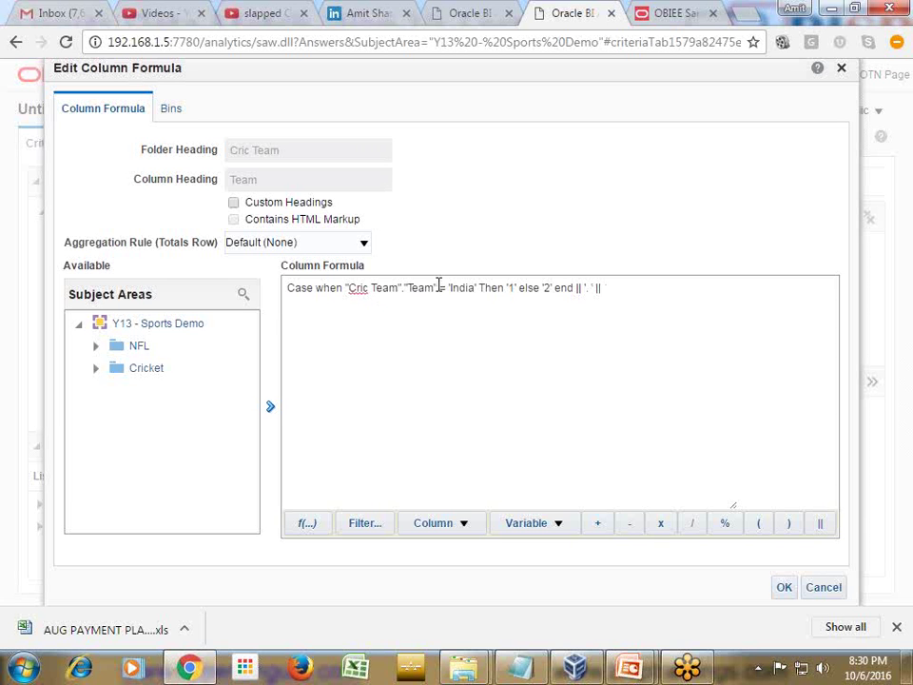
drag(440, 284, 347, 293)
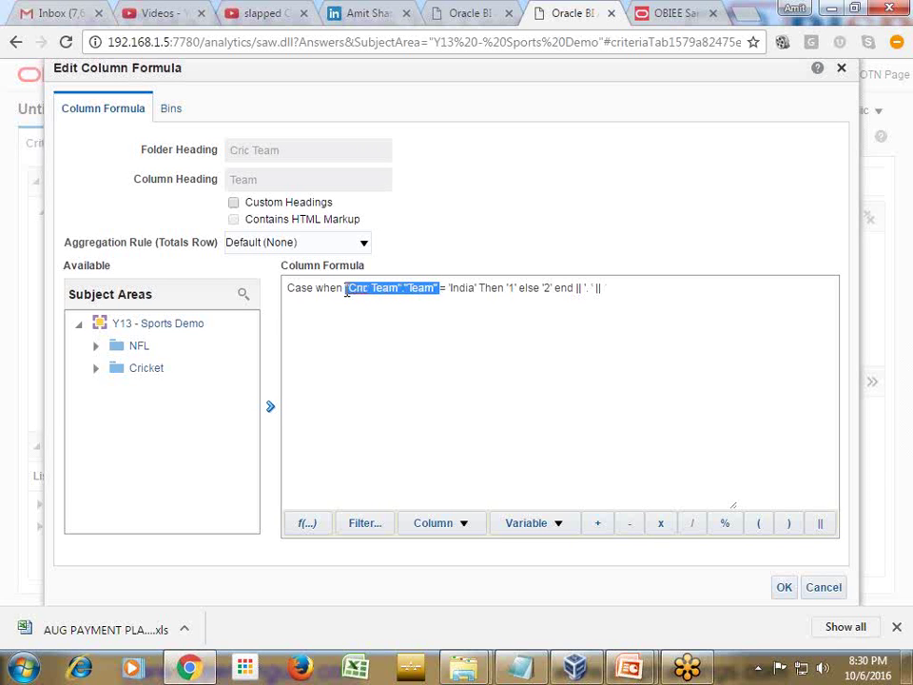
key(ctrl+c)
click(614, 285)
key(ctrl+v)
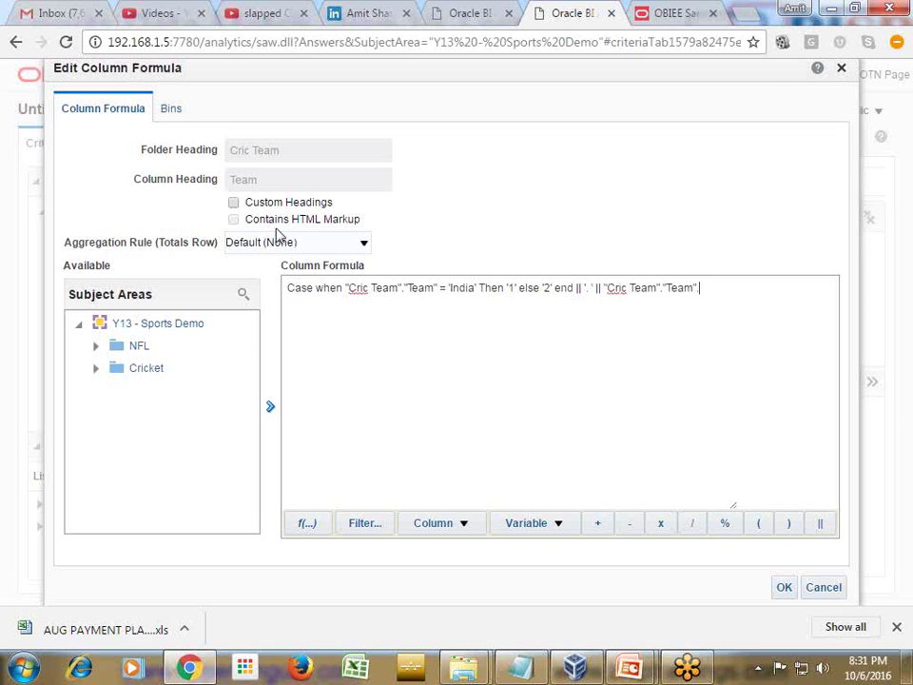
click(785, 588)
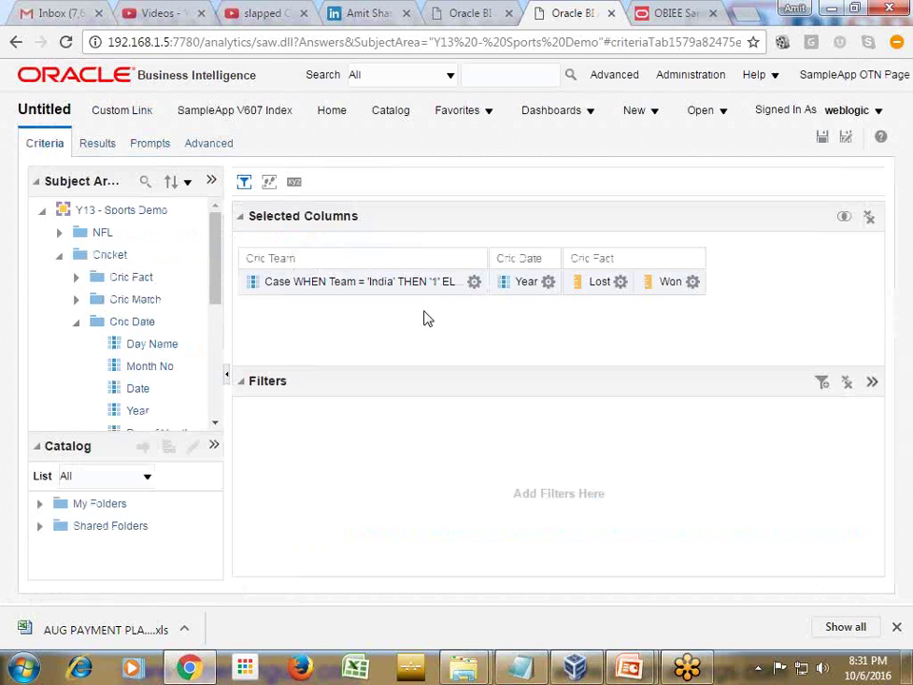
Step: Give the CASE column the custom heading 'Team'
click(473, 282)
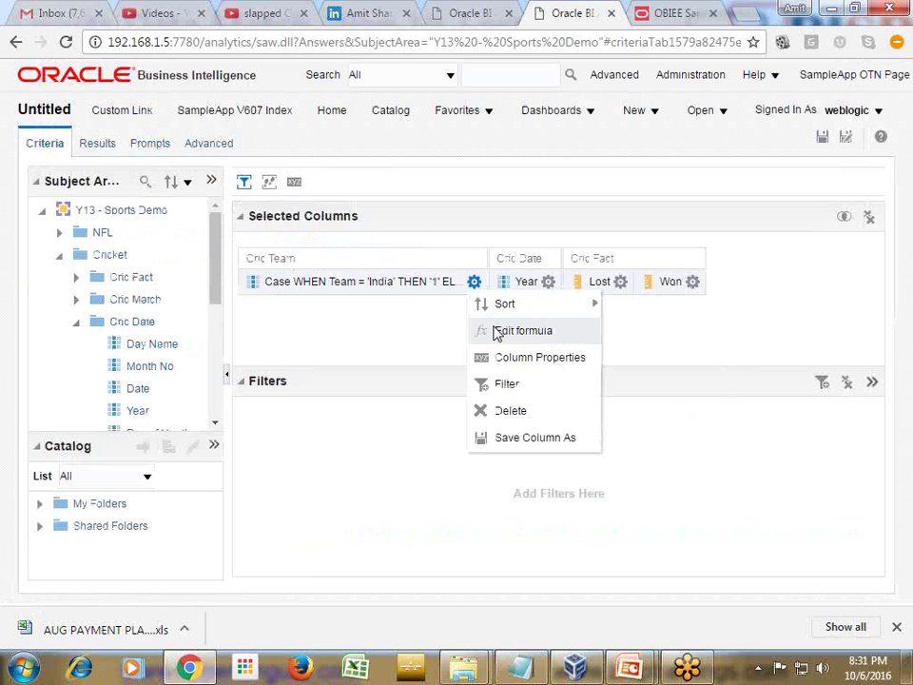
click(496, 329)
click(233, 201)
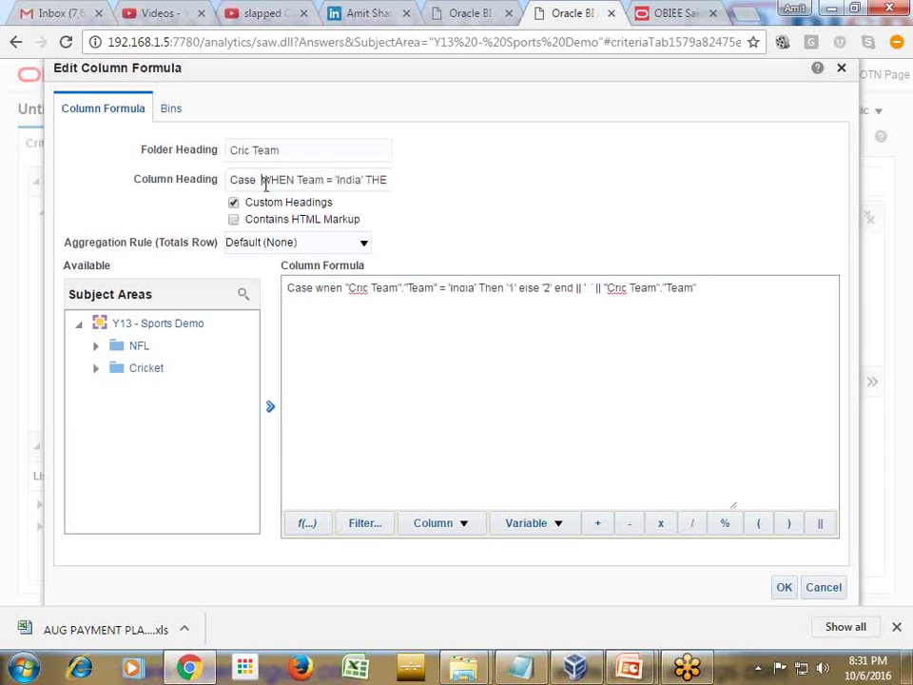
triple_click(265, 184)
text(Tea)
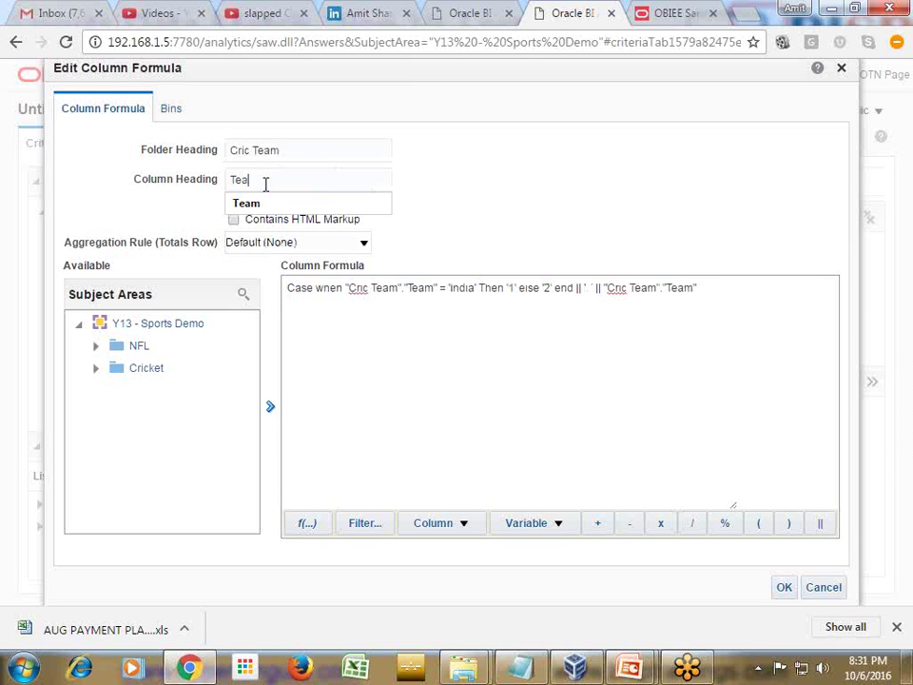
text(m)
click(782, 586)
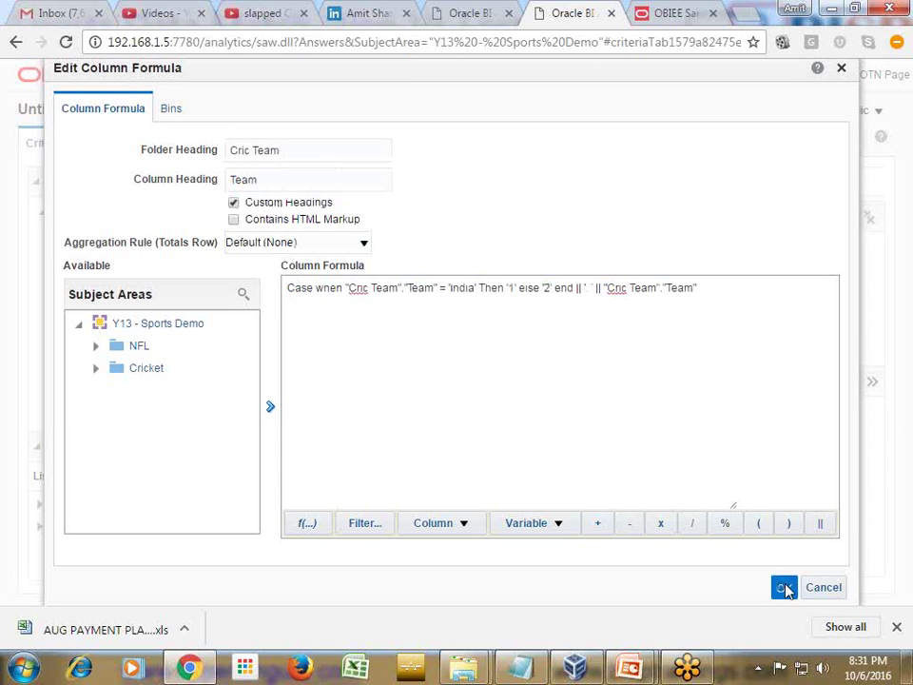
Step: Add a Team filter keeping only '1. India' and '2. Australia'
click(301, 283)
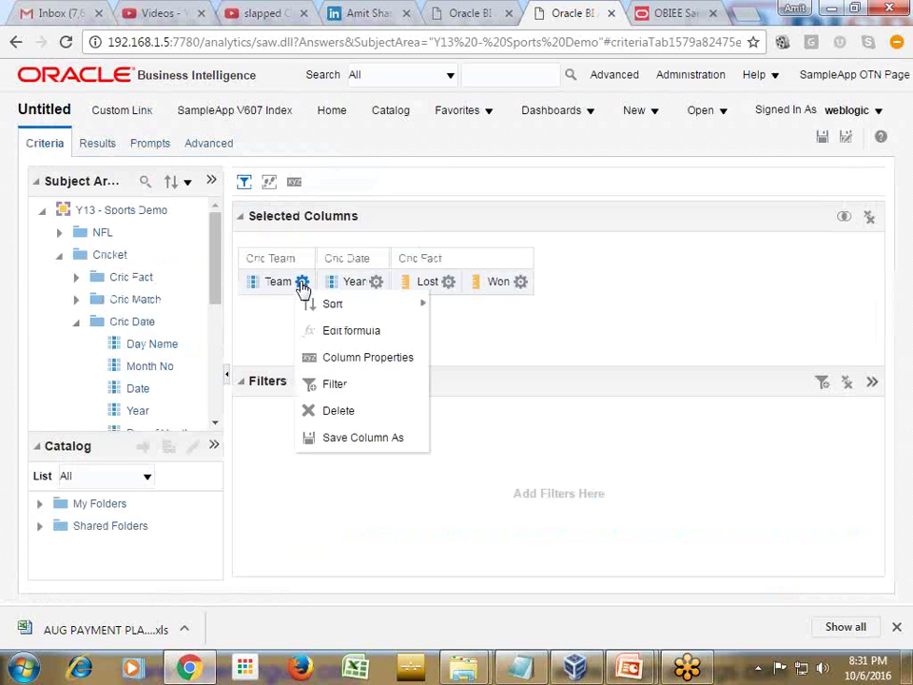
mouse_move(329, 304)
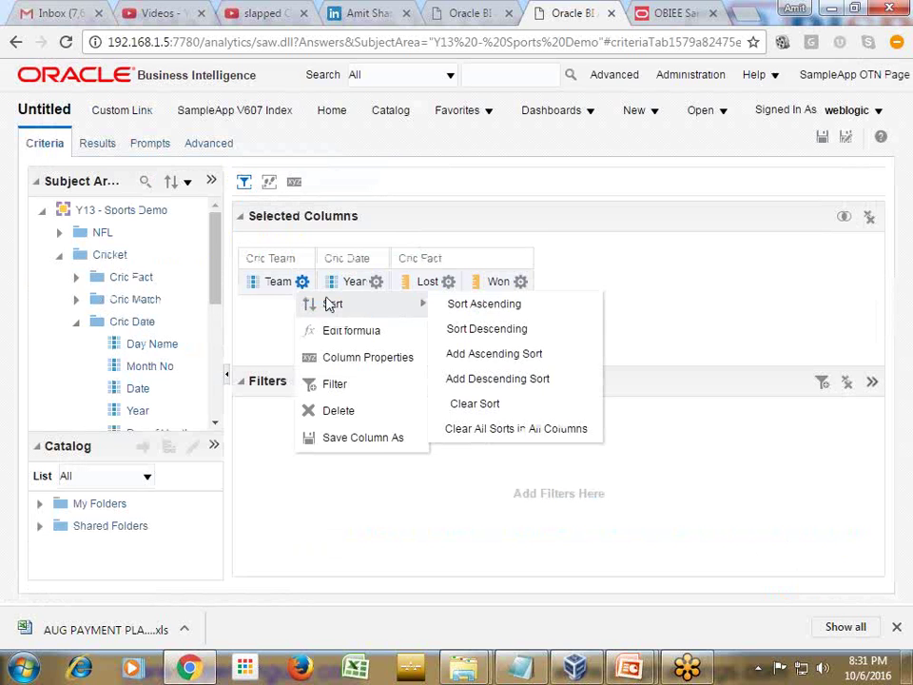
click(359, 385)
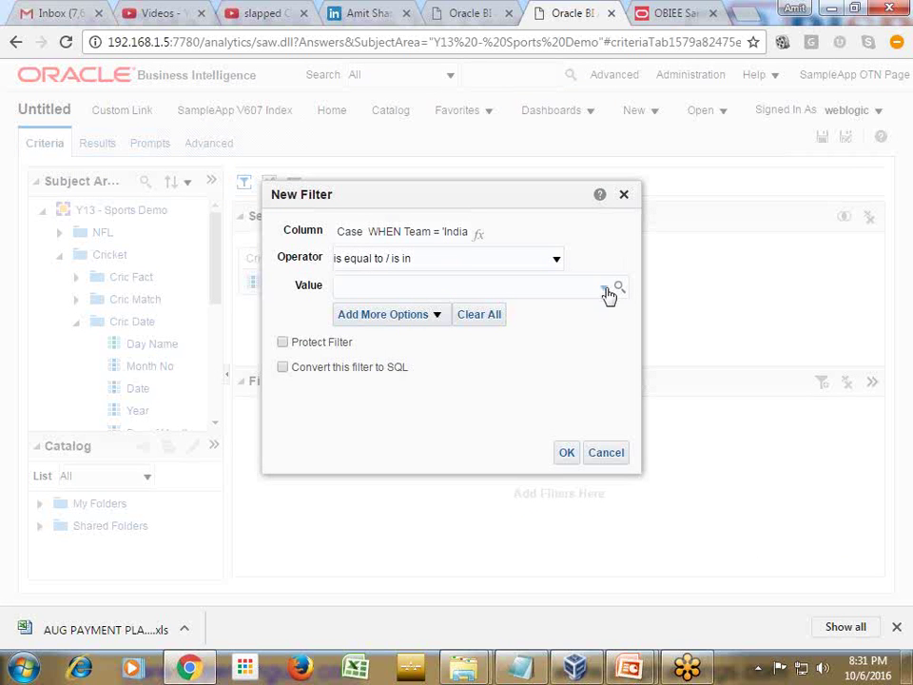
click(602, 287)
click(349, 311)
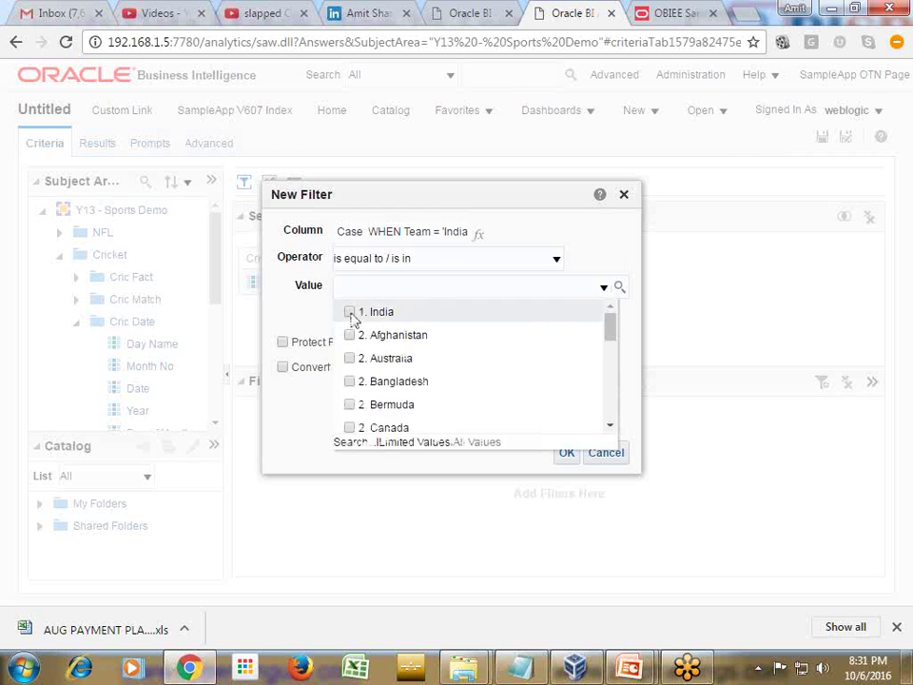
click(349, 358)
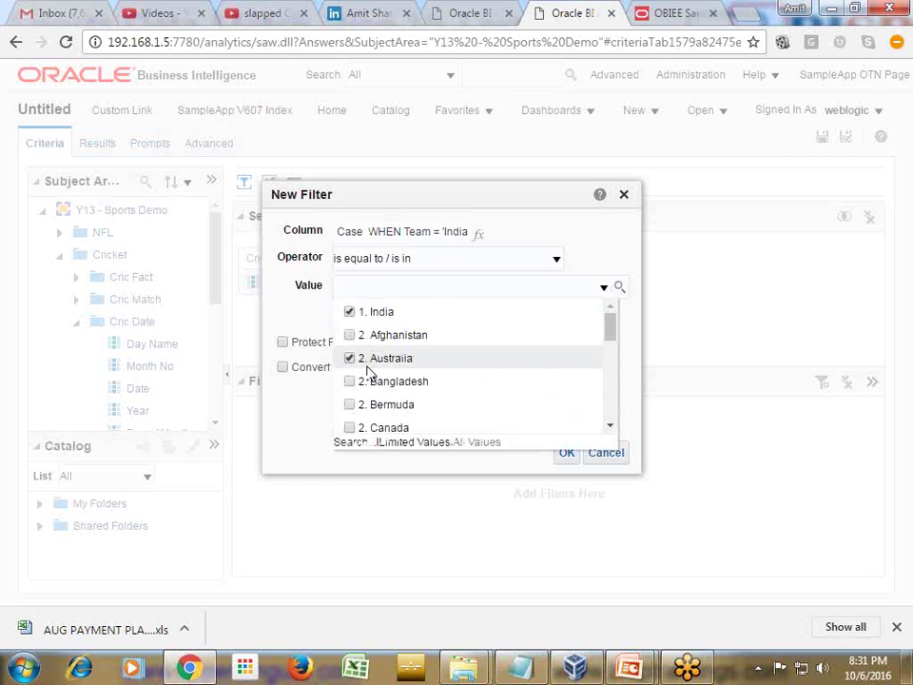
click(567, 453)
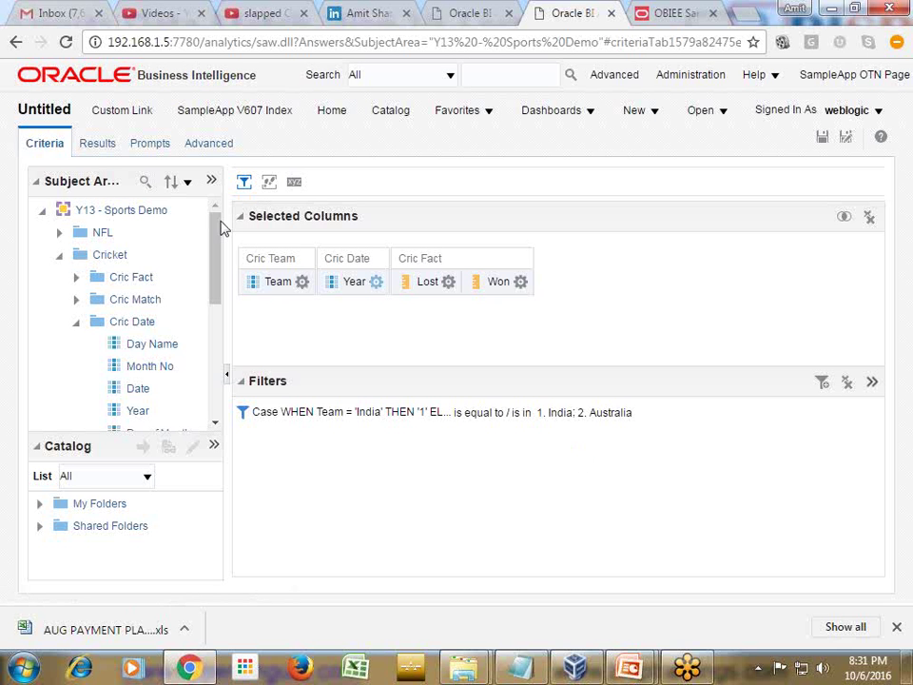
Step: Remove the table view from the Results compound layout
click(95, 142)
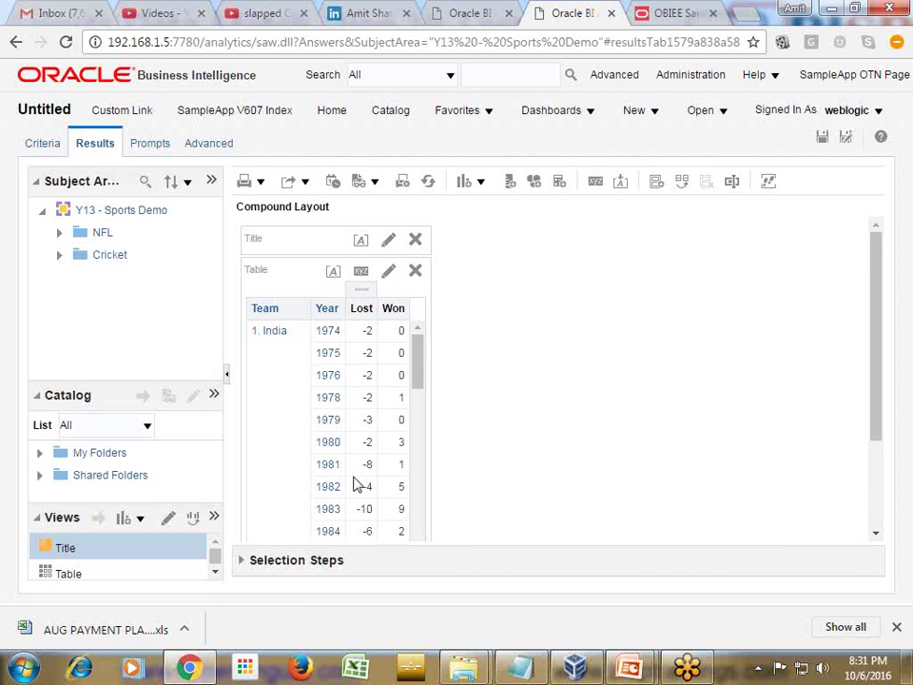
drag(421, 369, 417, 343)
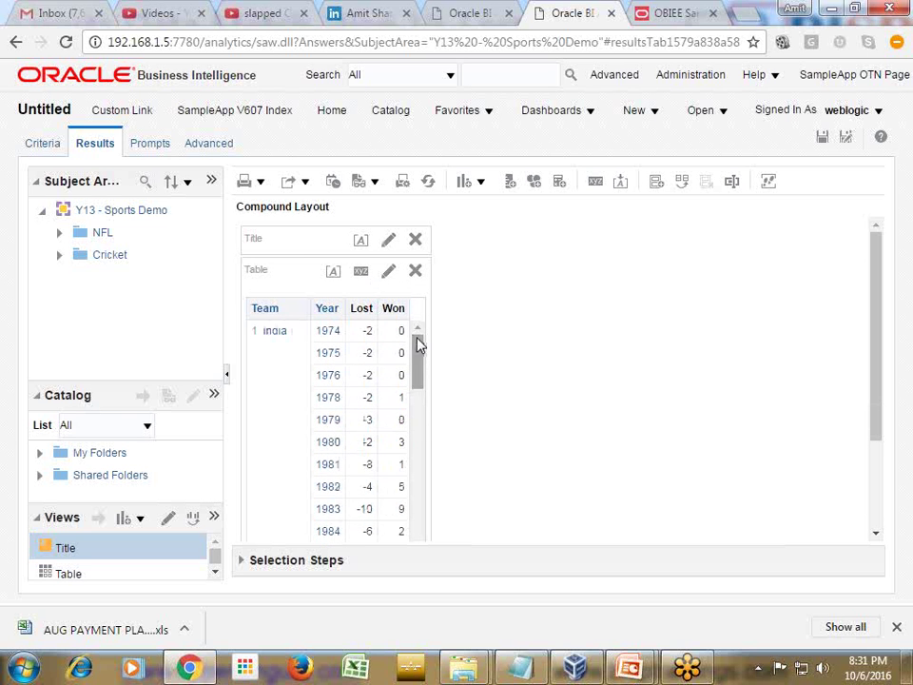
click(416, 270)
Step: Add a Bar > Stacked Horizontal graph view to the results
click(481, 183)
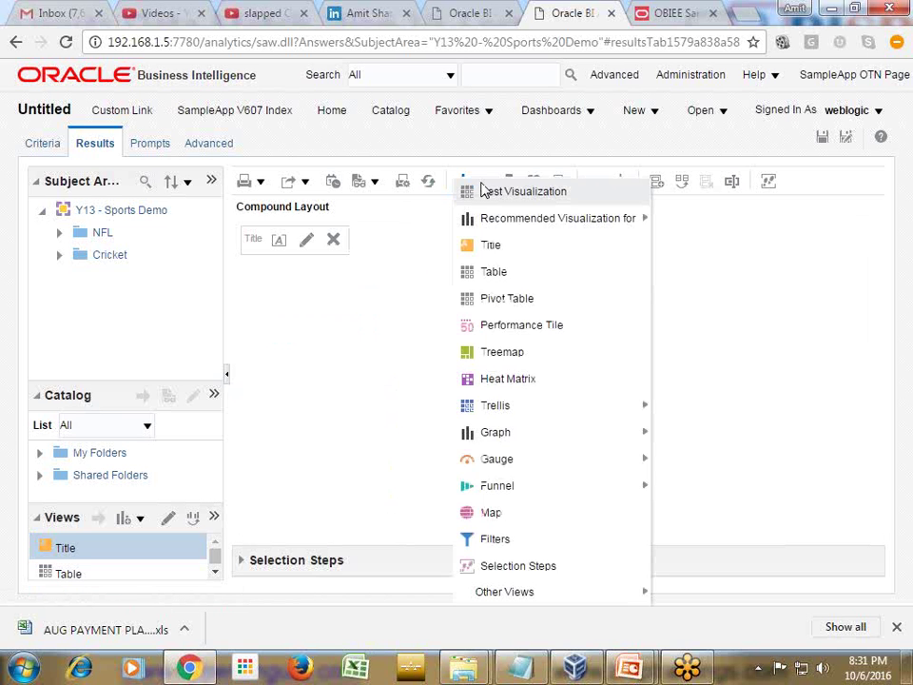
mouse_move(514, 407)
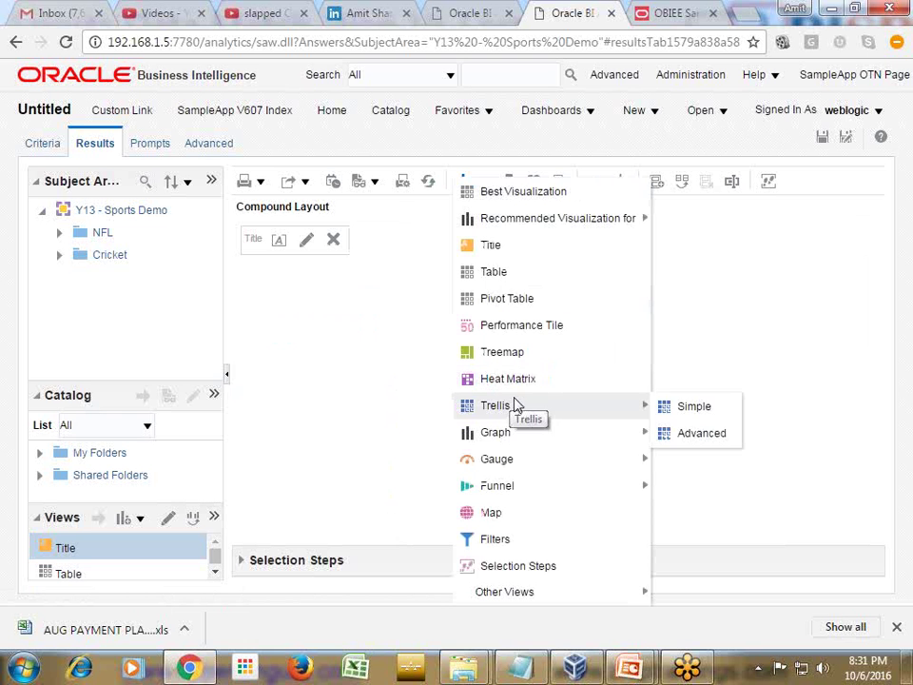
mouse_move(586, 434)
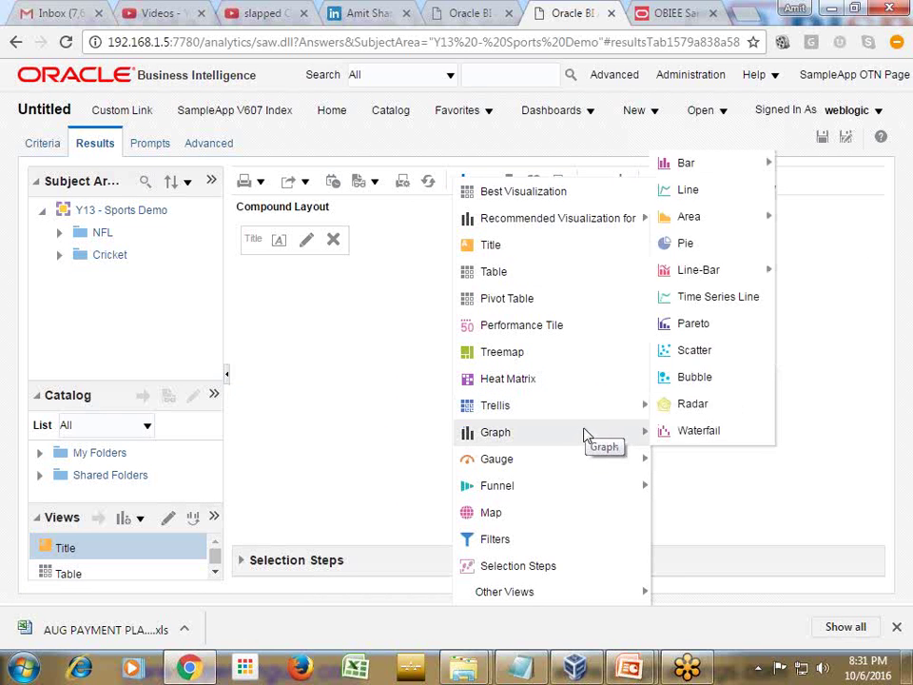
mouse_move(718, 161)
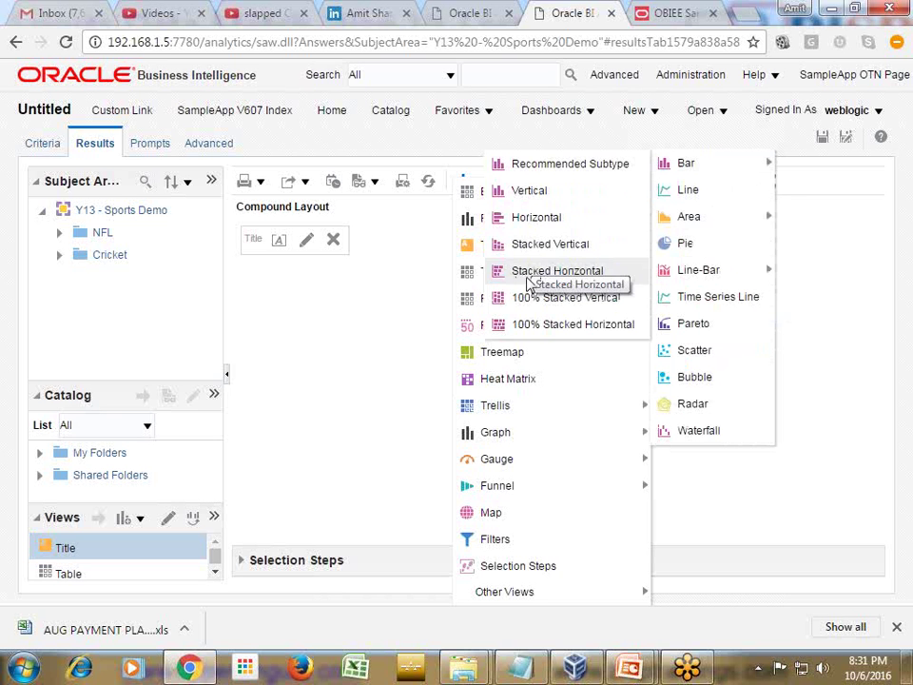
click(535, 282)
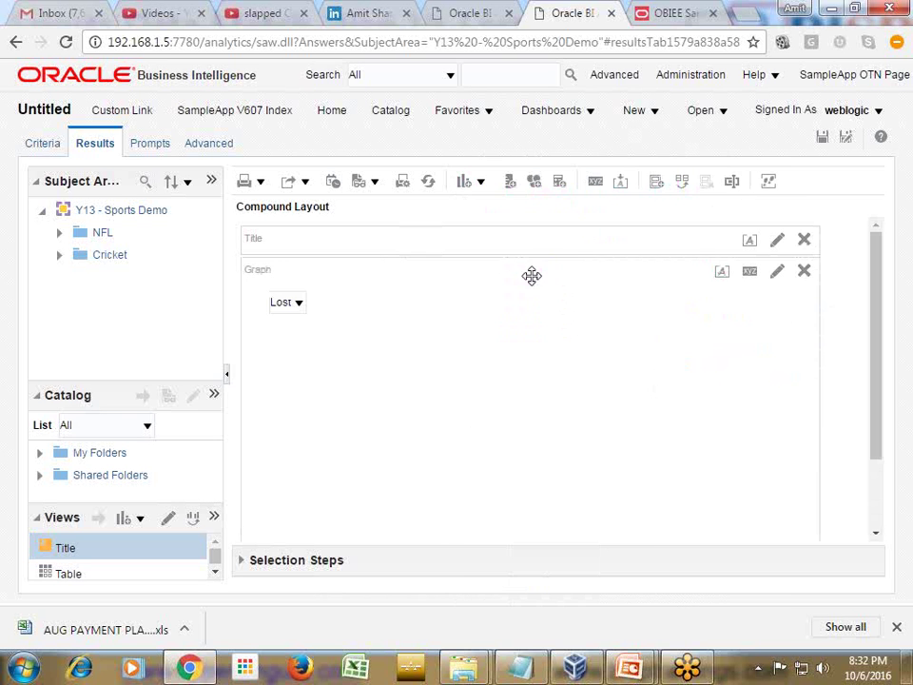
scroll(746, 318, down, 3)
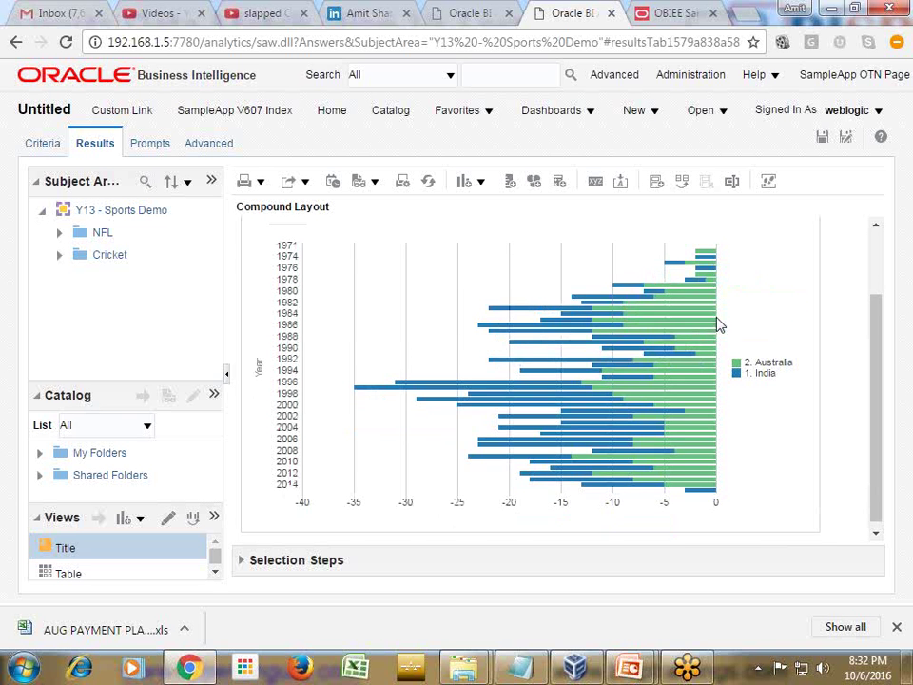
scroll(720, 325, up, 2)
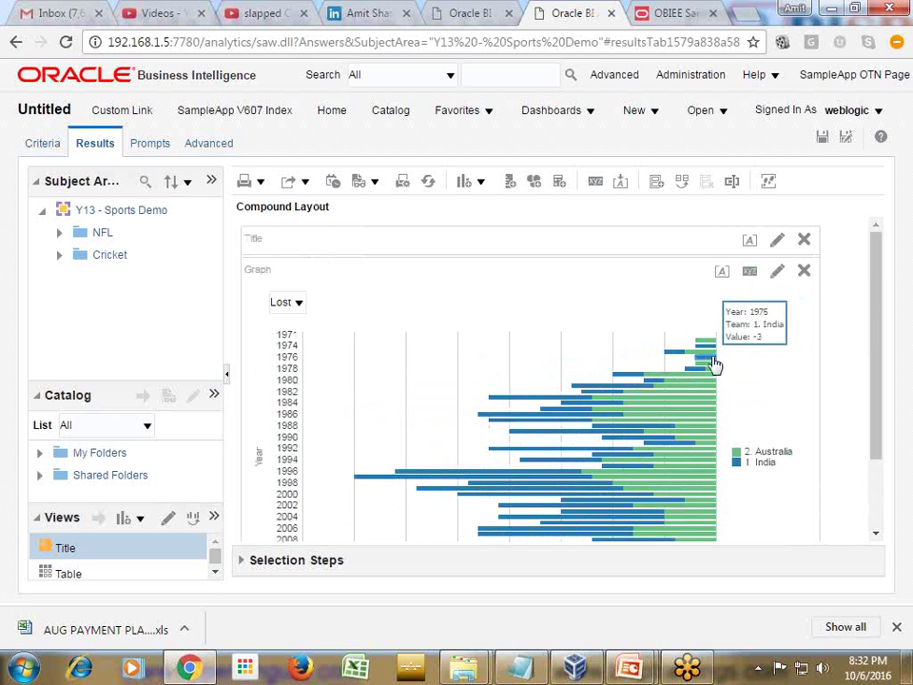
Step: Edit the graph to put Team in Sections and Measure Labels in Vary Color By
click(777, 271)
scroll(575, 421, down, 2)
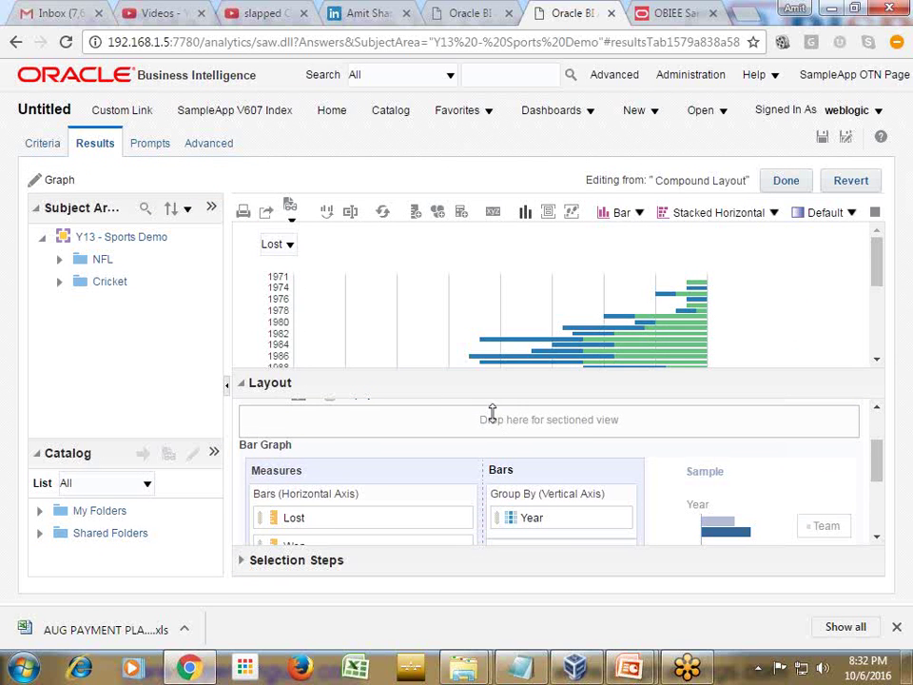
drag(475, 378, 466, 302)
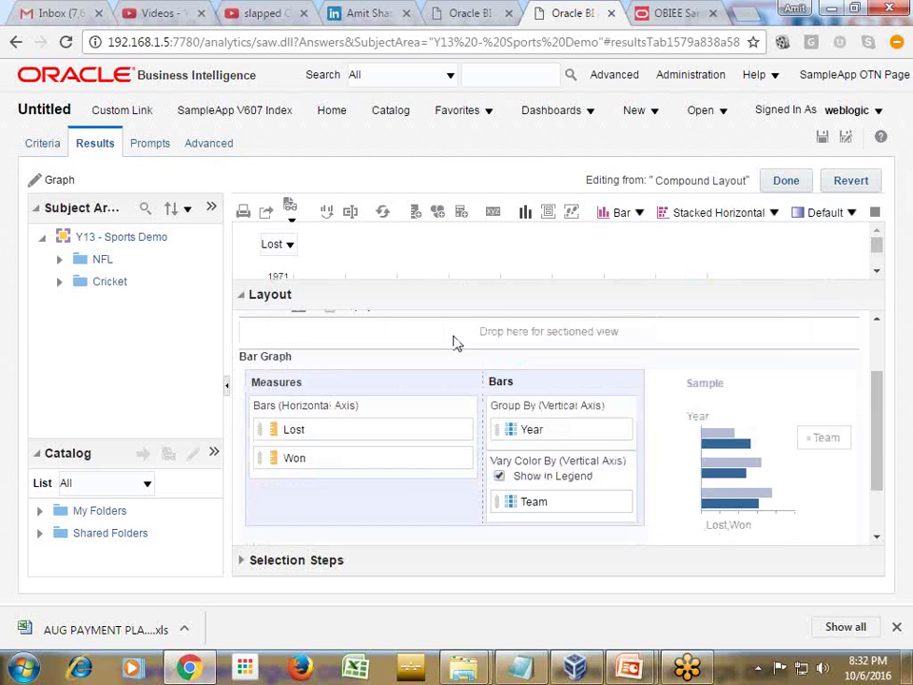
drag(529, 504, 309, 421)
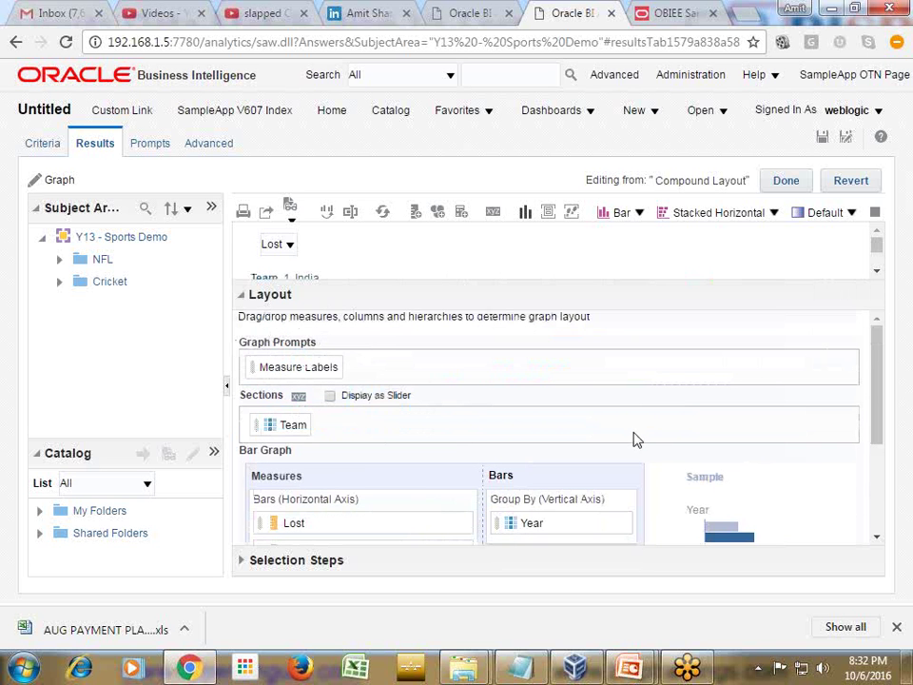
scroll(579, 442, down, 2)
scroll(582, 453, up, 2)
drag(314, 367, 558, 393)
scroll(357, 369, up, 2)
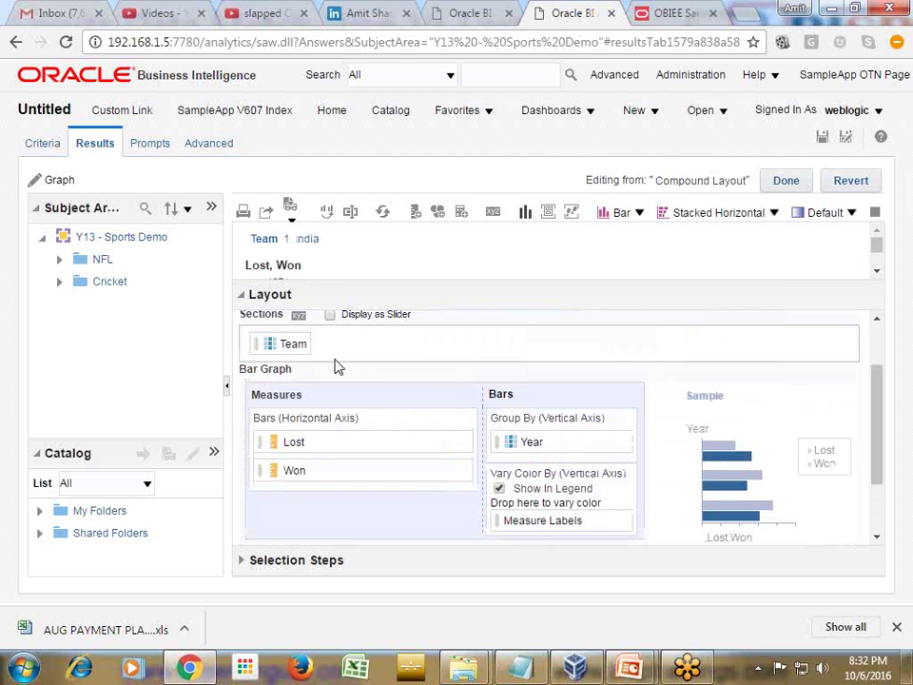
scroll(319, 367, up, 2)
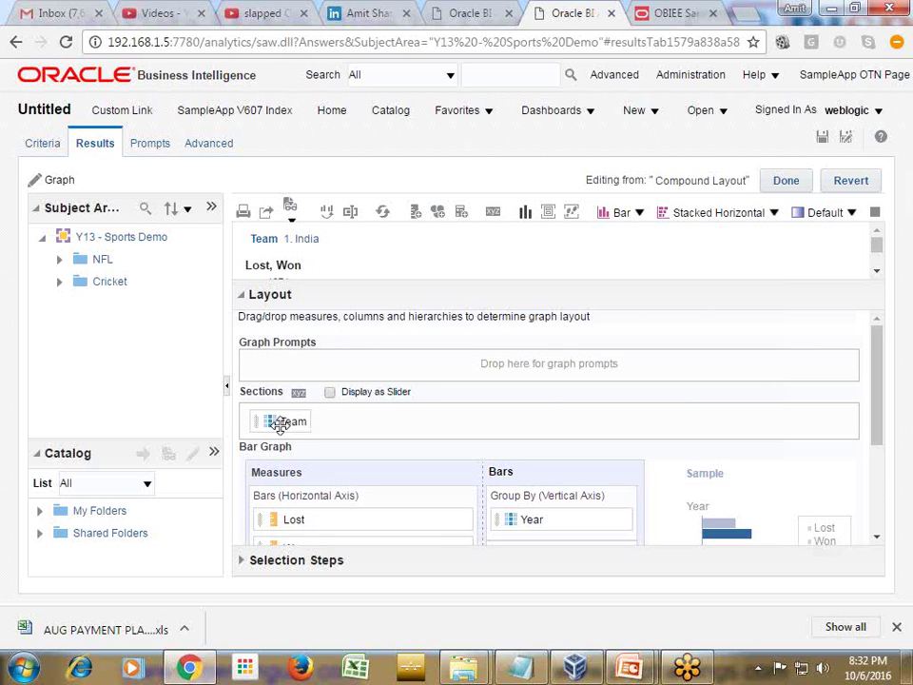
click(787, 180)
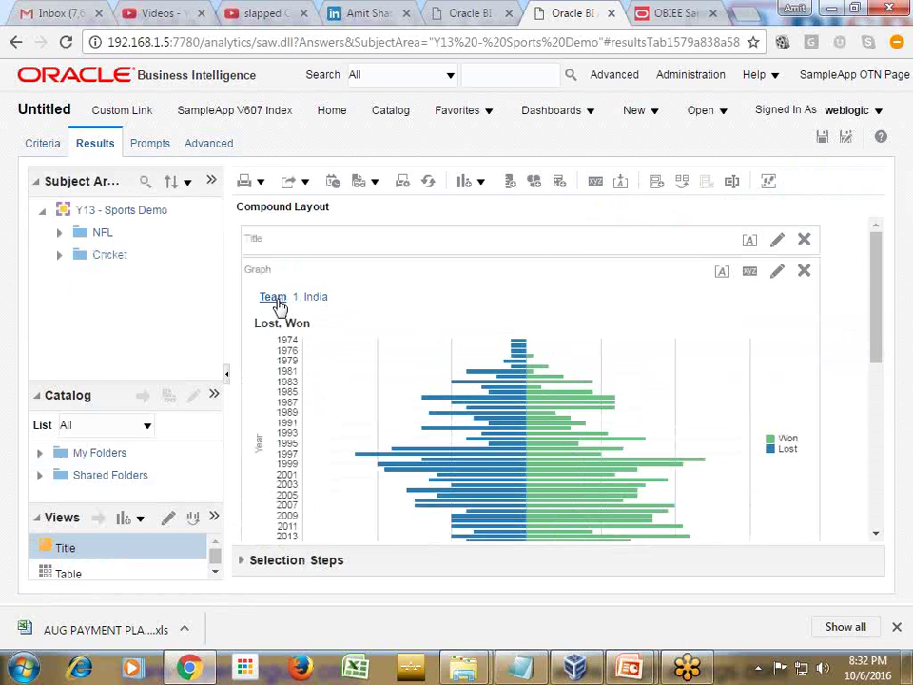
scroll(885, 348, down, 1)
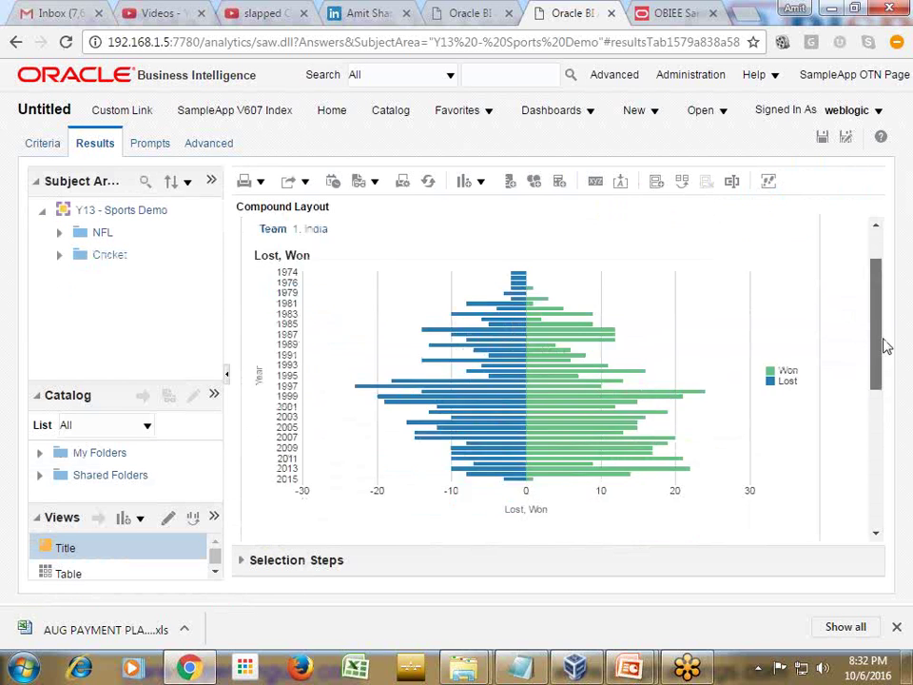
drag(884, 347, 886, 431)
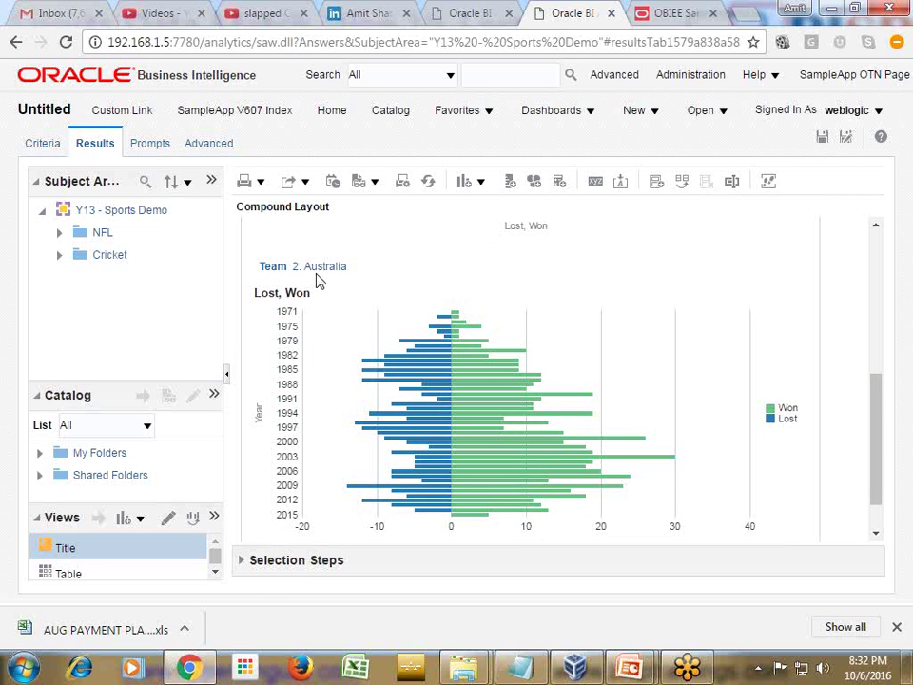
drag(884, 496, 866, 363)
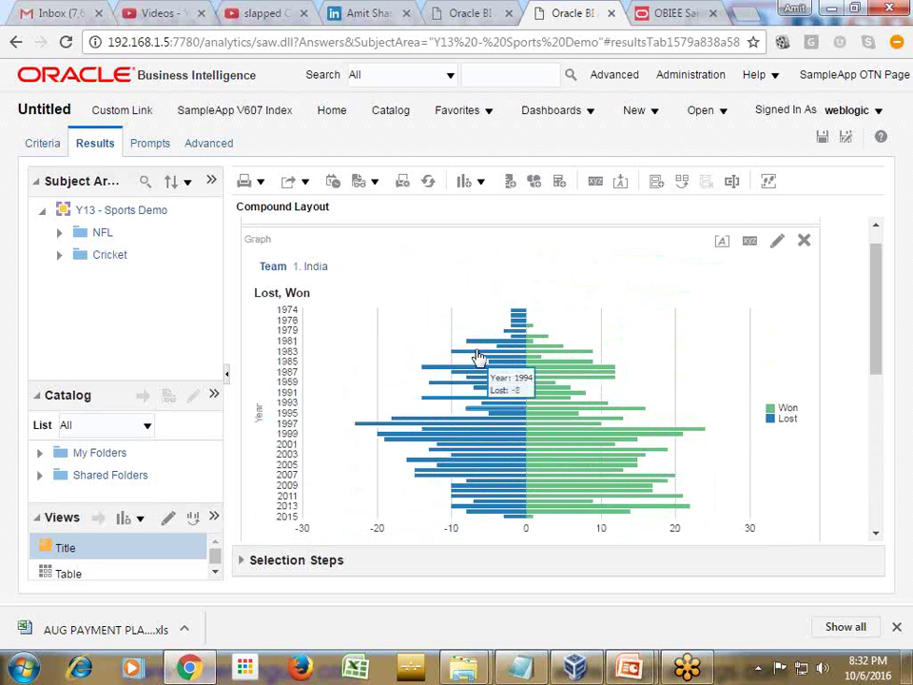
Step: In the graph's Style settings, add custom bar position 1 coloured light green
click(751, 243)
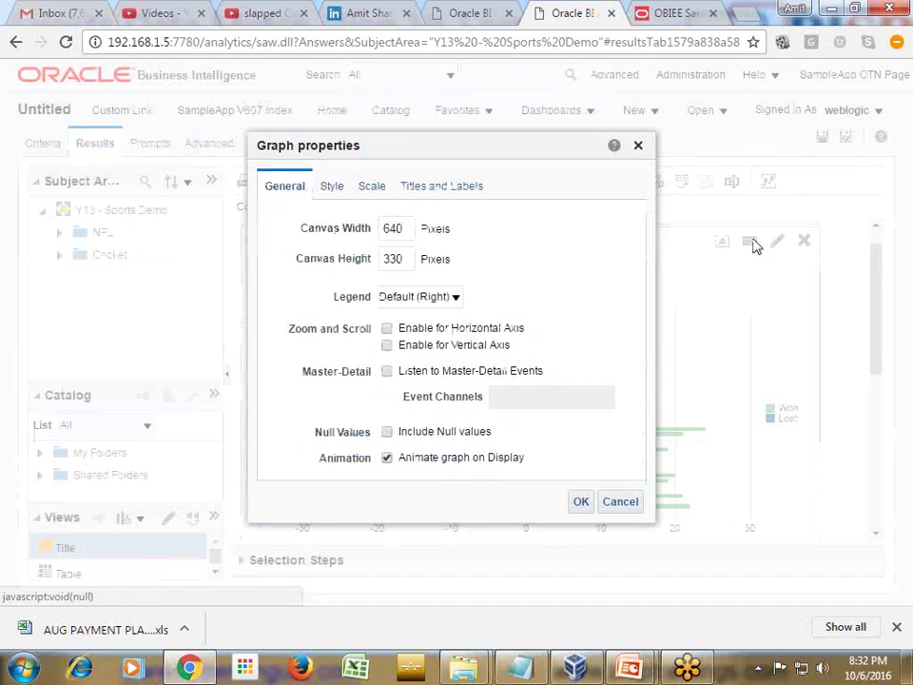
click(333, 189)
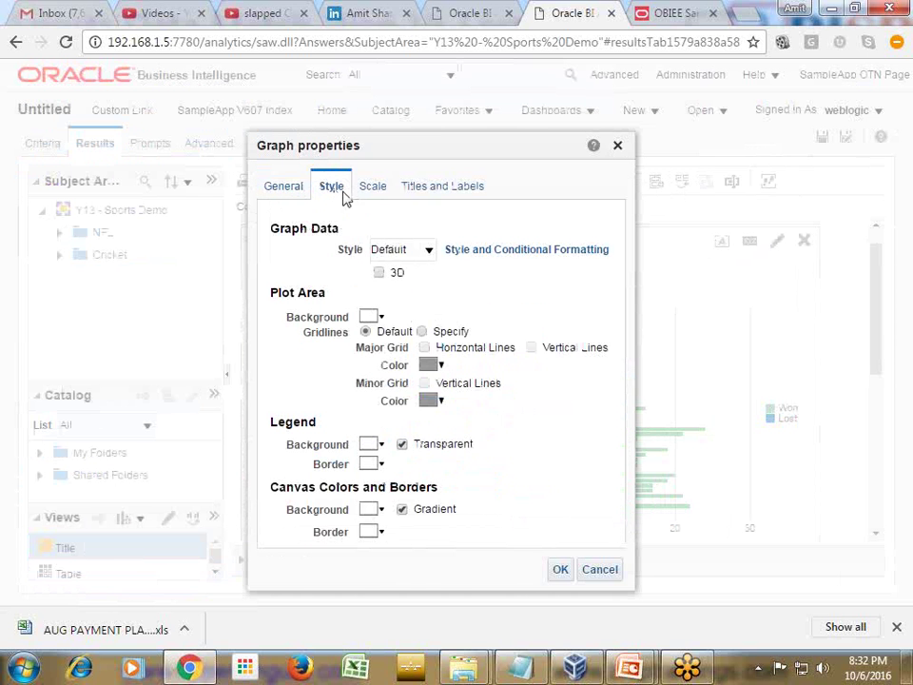
click(495, 253)
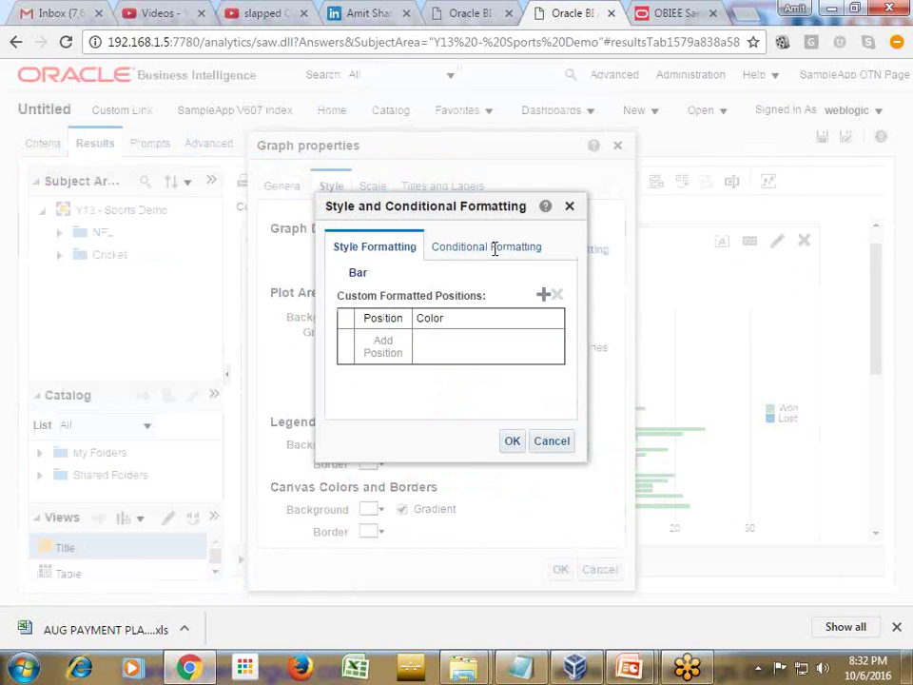
click(543, 295)
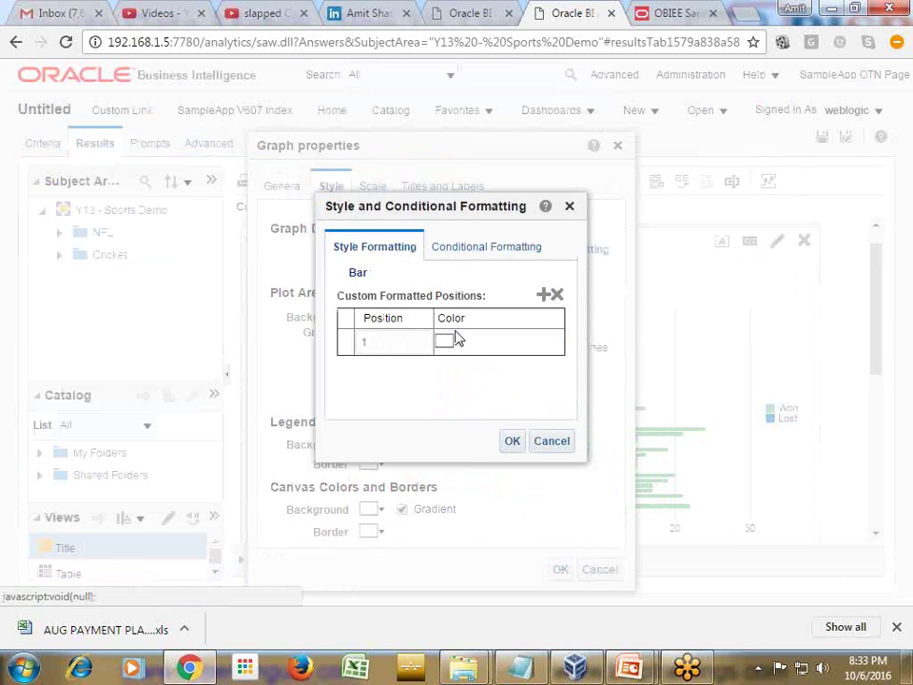
click(453, 345)
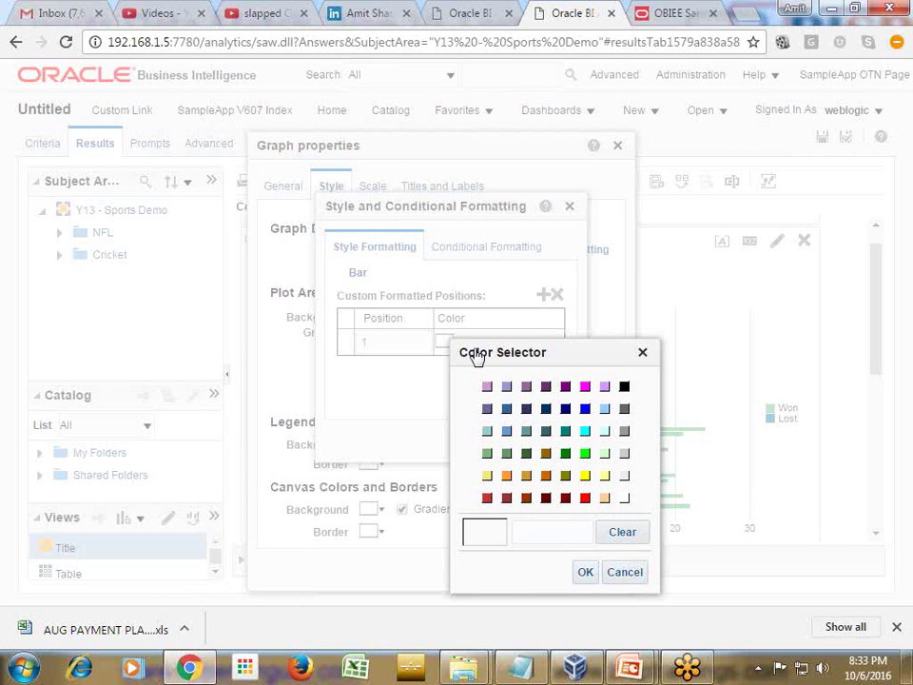
click(486, 454)
click(584, 571)
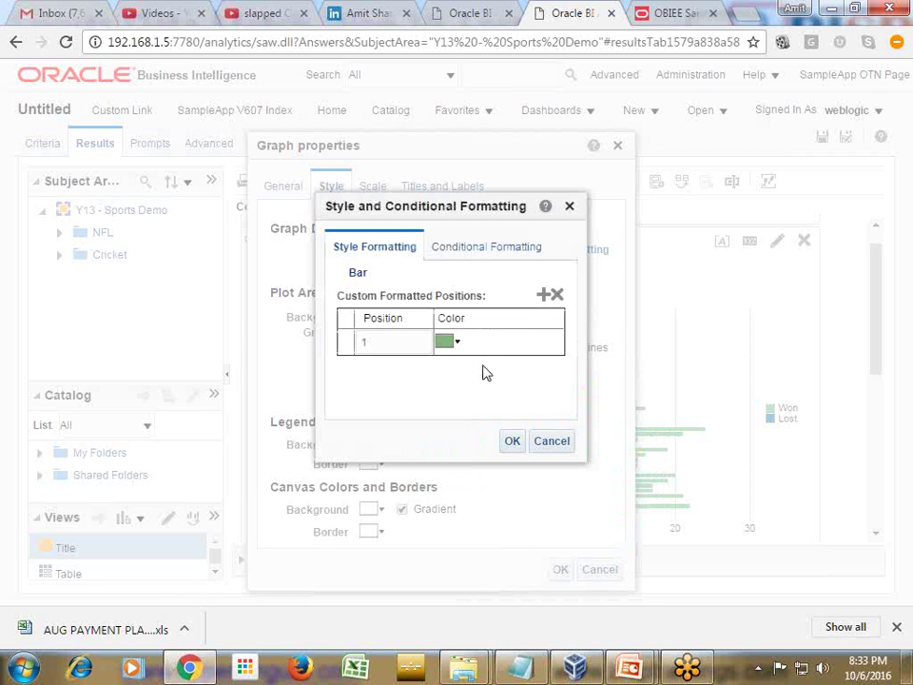
Step: Add bar position 2 coloured green #008000 and apply the custom bar colours
click(545, 296)
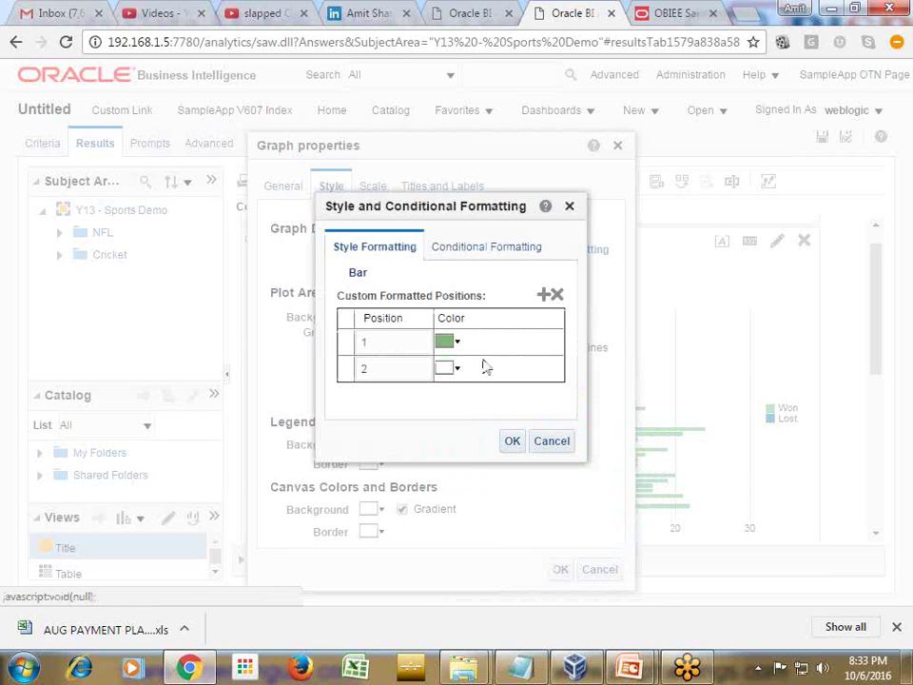
click(458, 373)
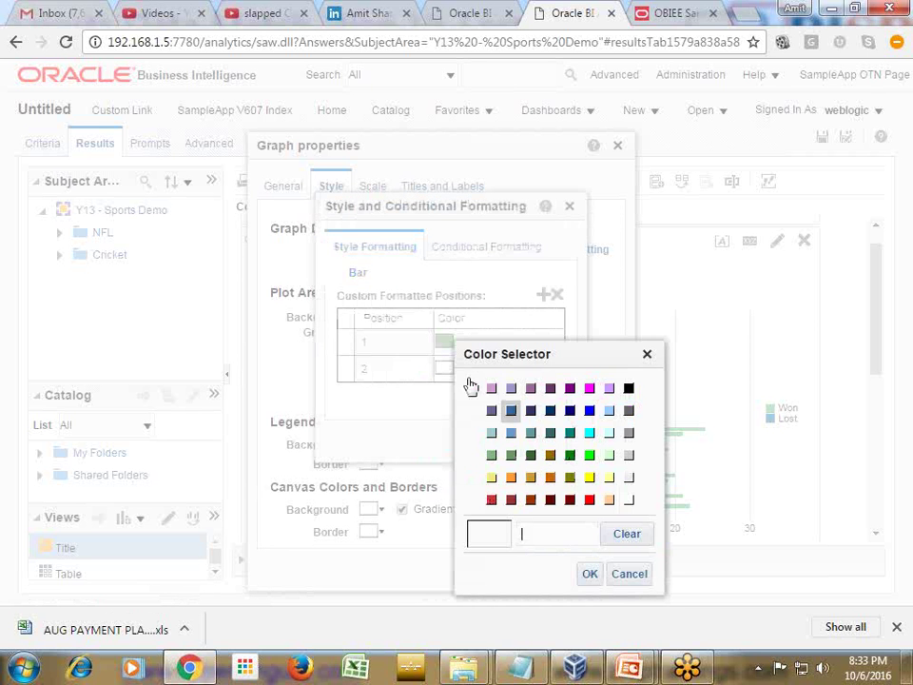
click(570, 454)
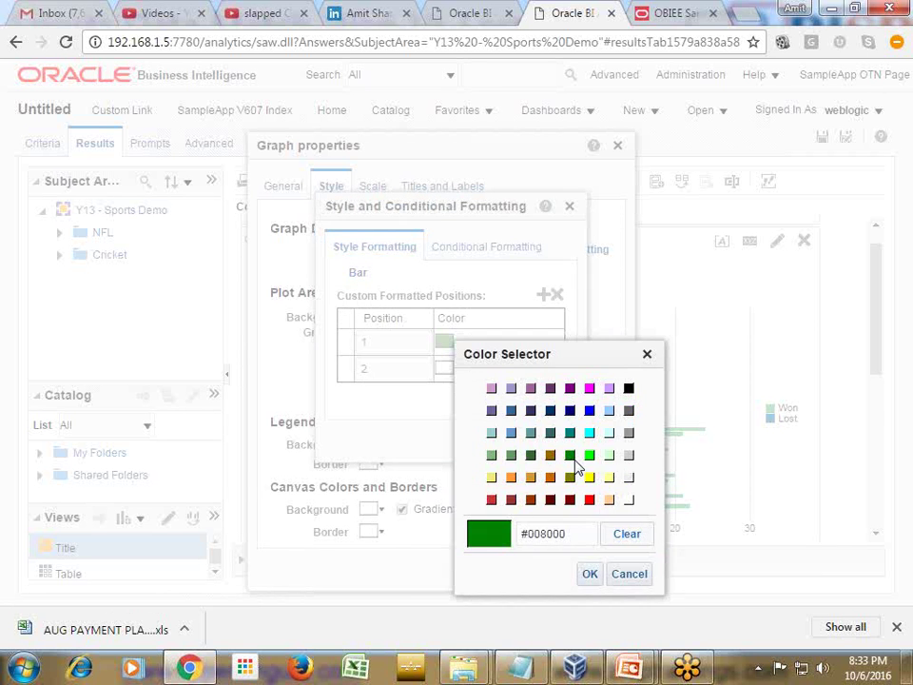
click(590, 572)
click(512, 441)
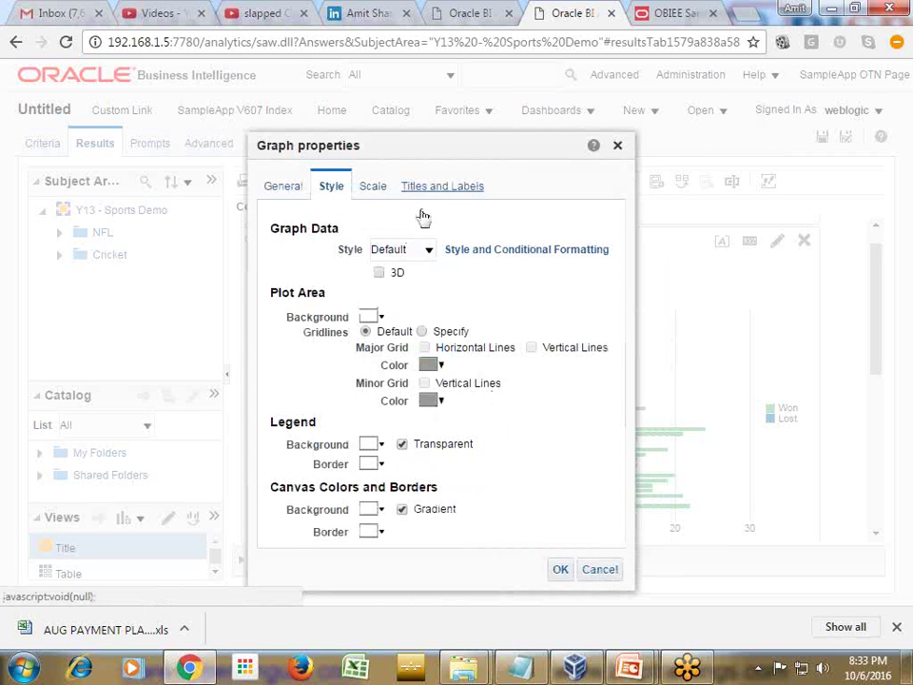
Step: Set Show Data Labels to Always under Titles and Labels > Data Markers, and apply it to the graph
click(376, 186)
click(430, 186)
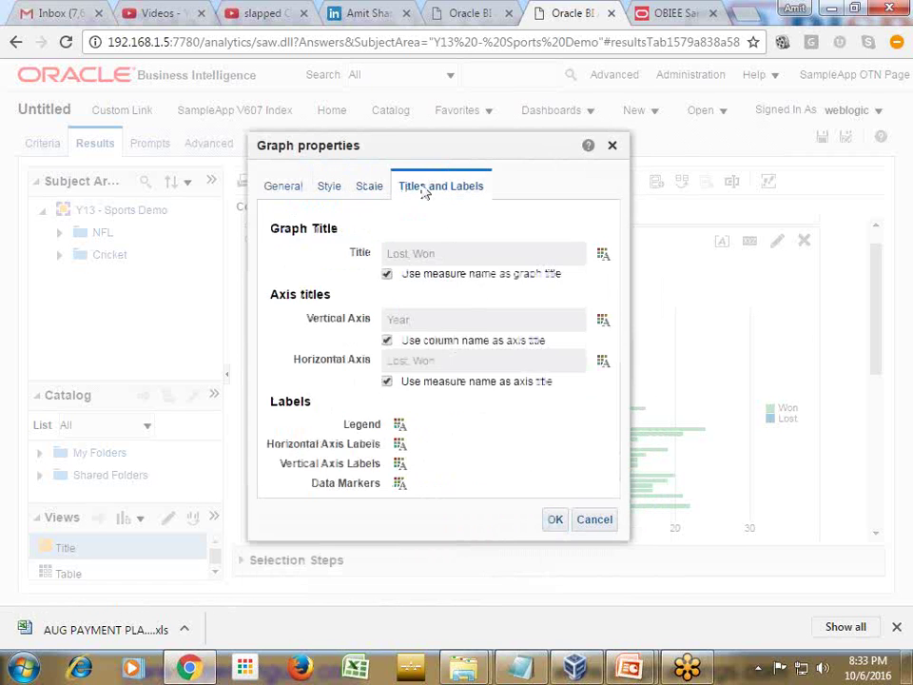
click(400, 485)
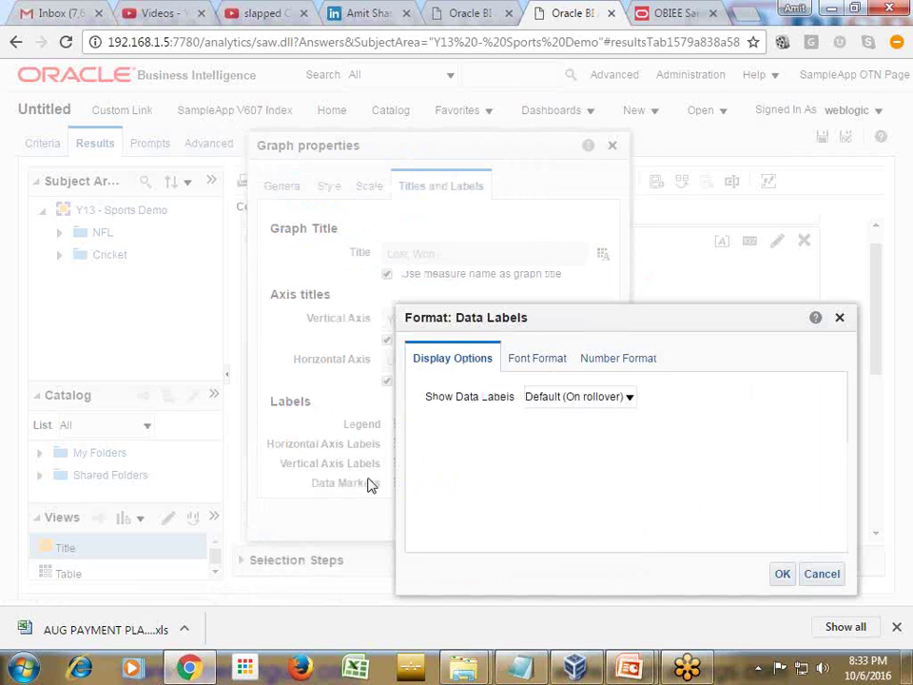
click(627, 396)
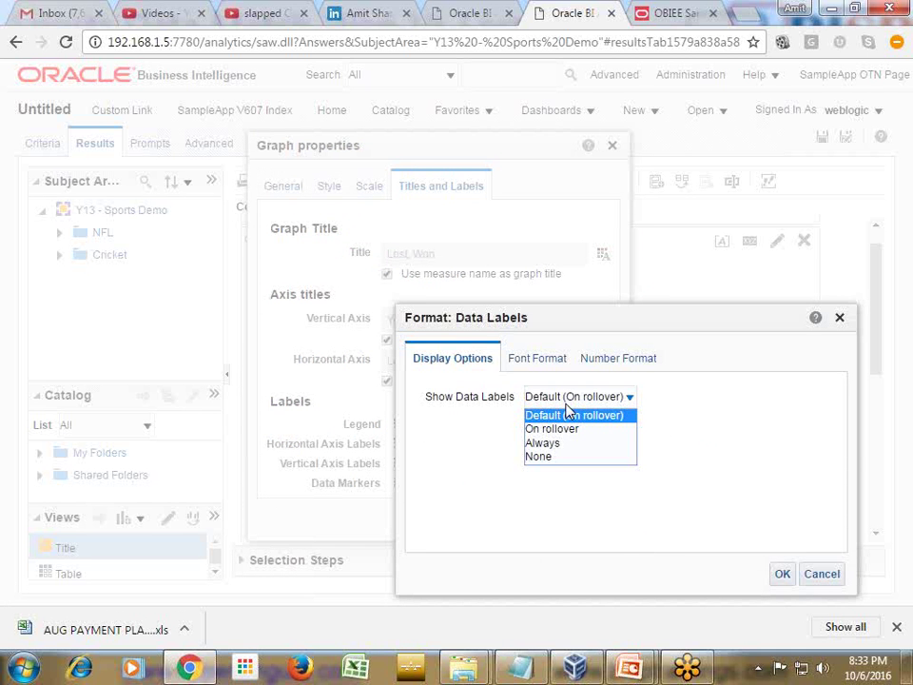
click(557, 443)
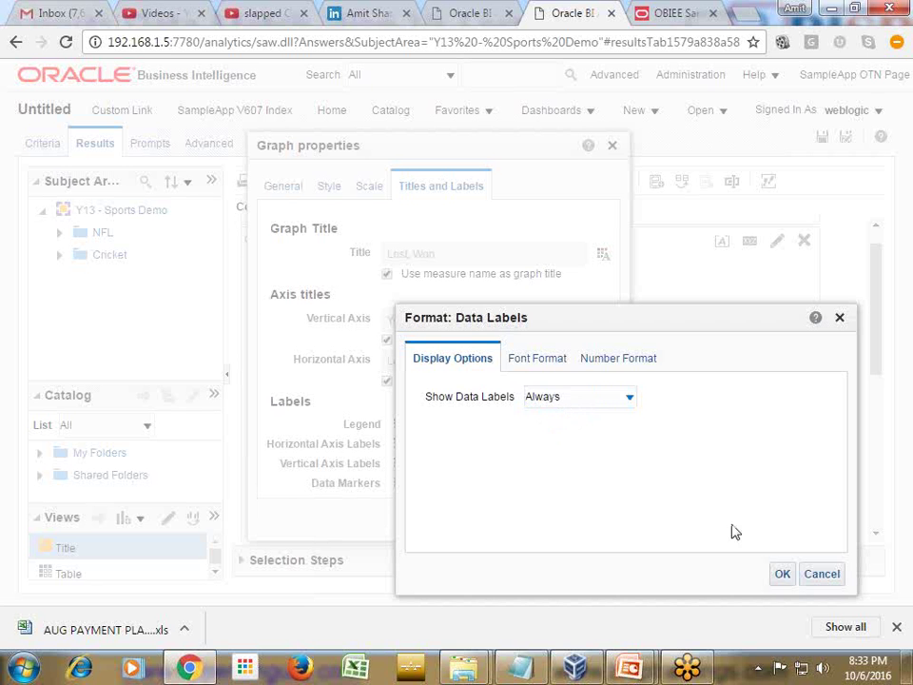
click(781, 575)
click(554, 513)
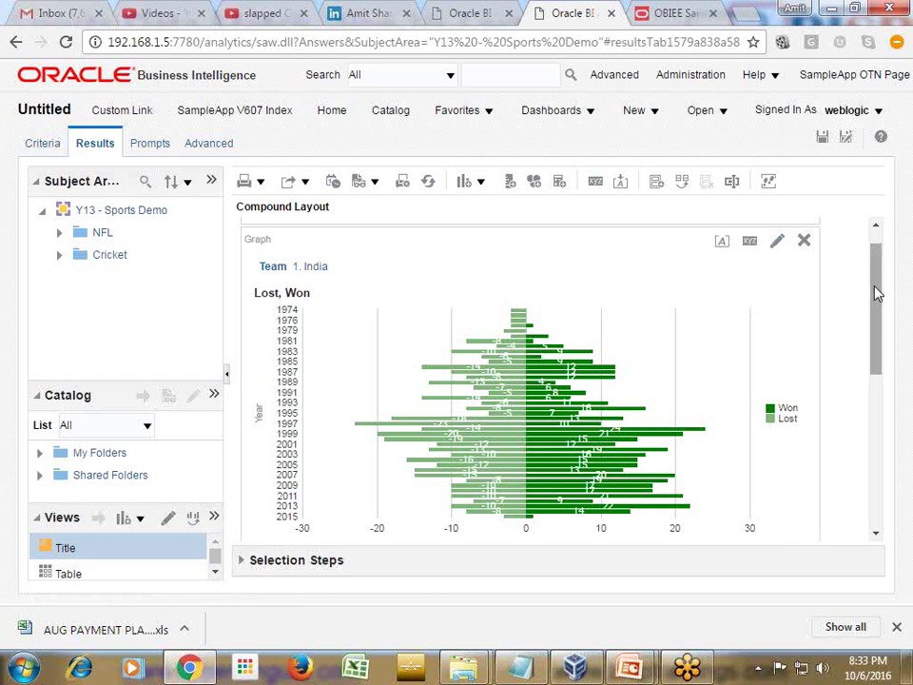
drag(877, 295, 847, 269)
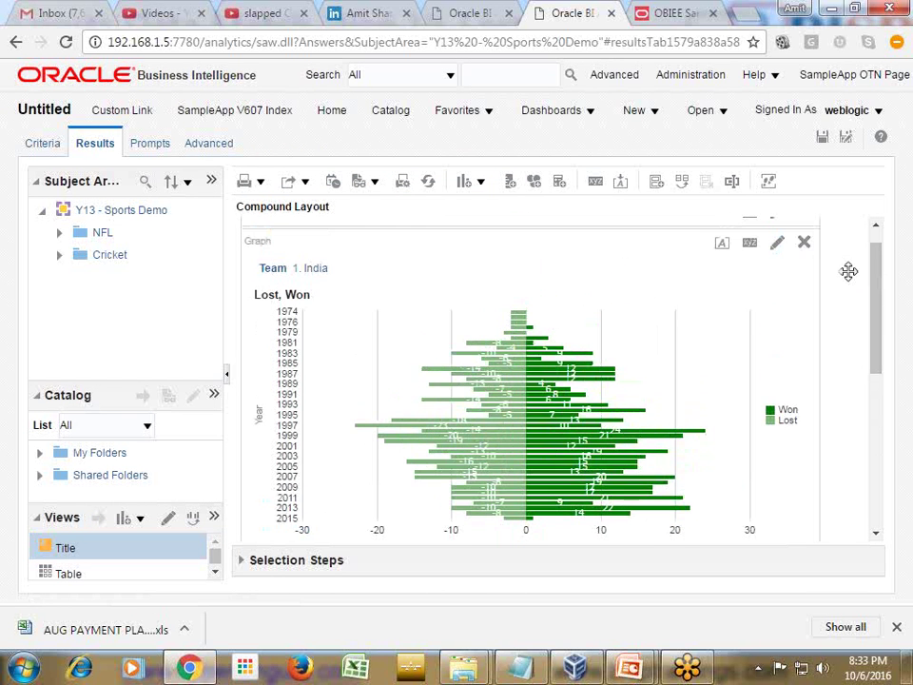
Step: Change the Data Markers label font colour to dark red #CC3333 and apply it to the graph
click(751, 245)
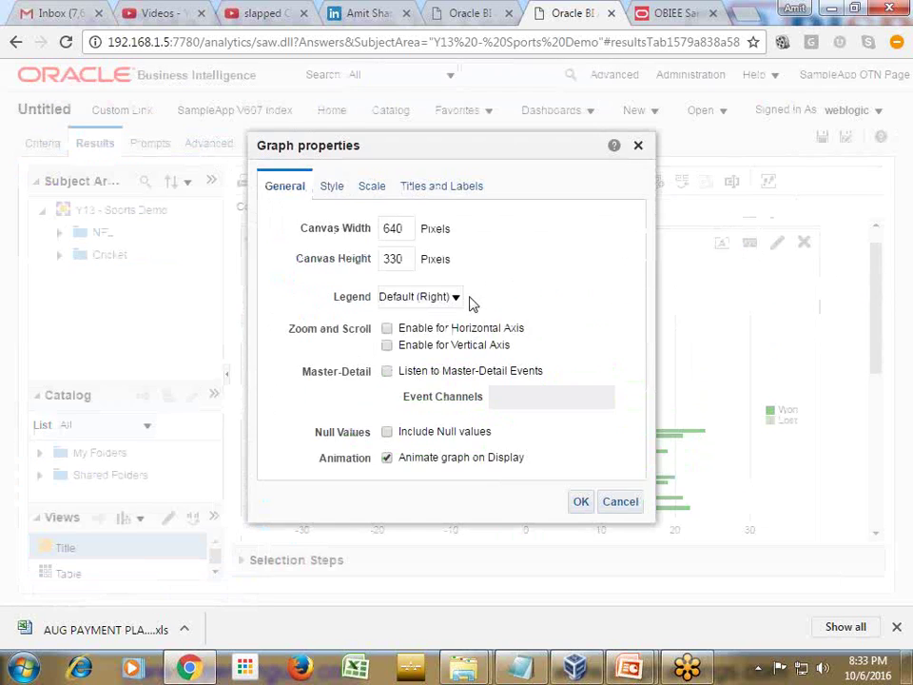
click(435, 188)
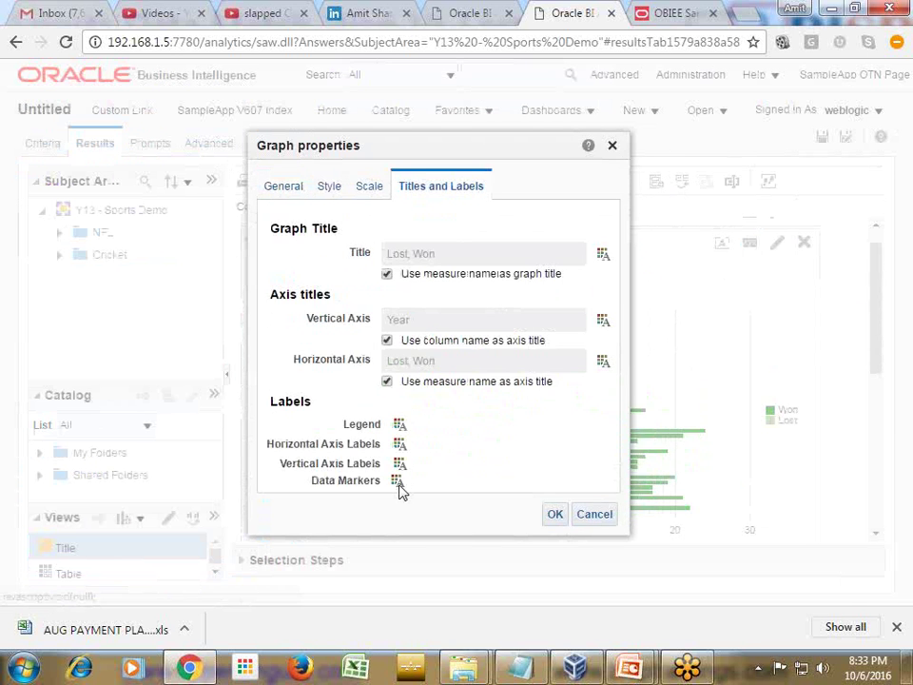
click(400, 483)
click(548, 368)
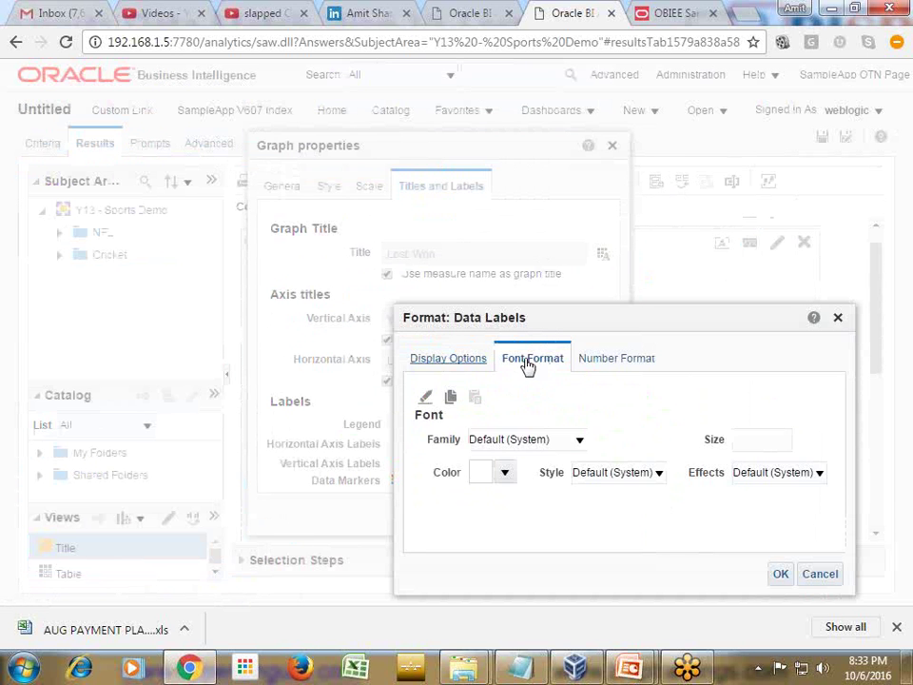
click(456, 361)
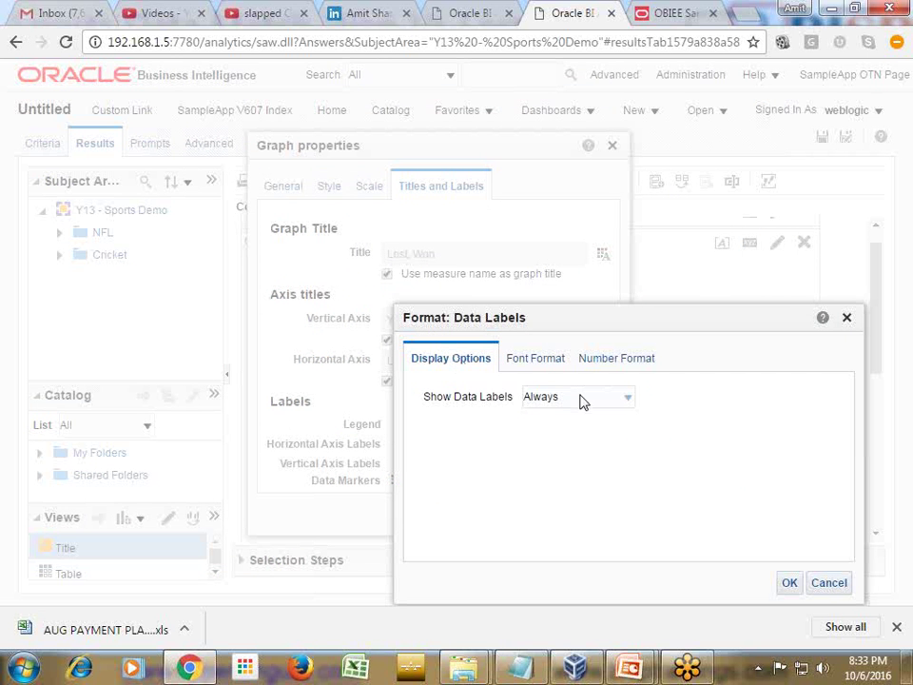
click(561, 367)
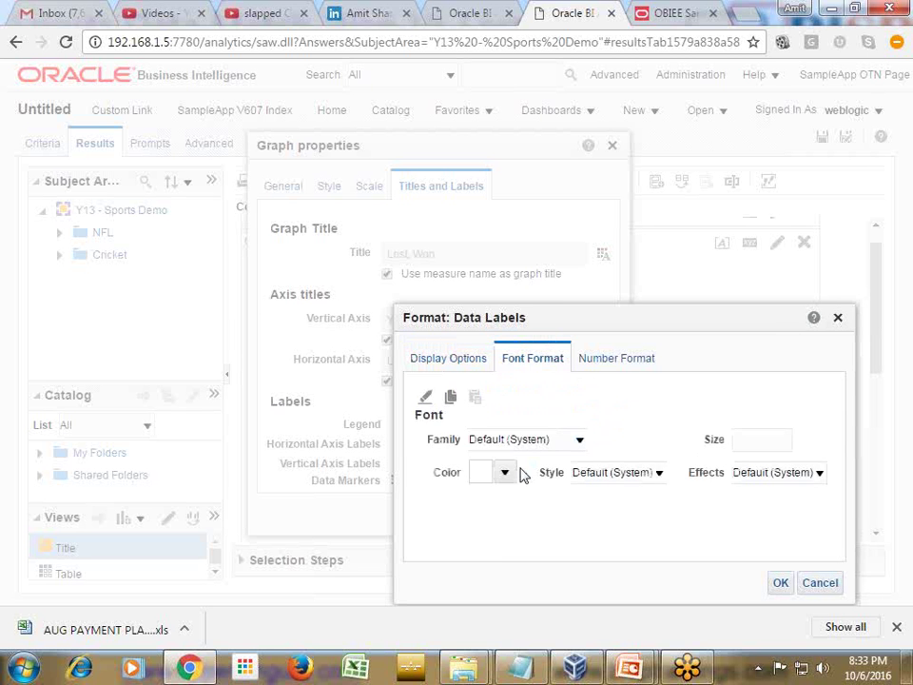
click(506, 474)
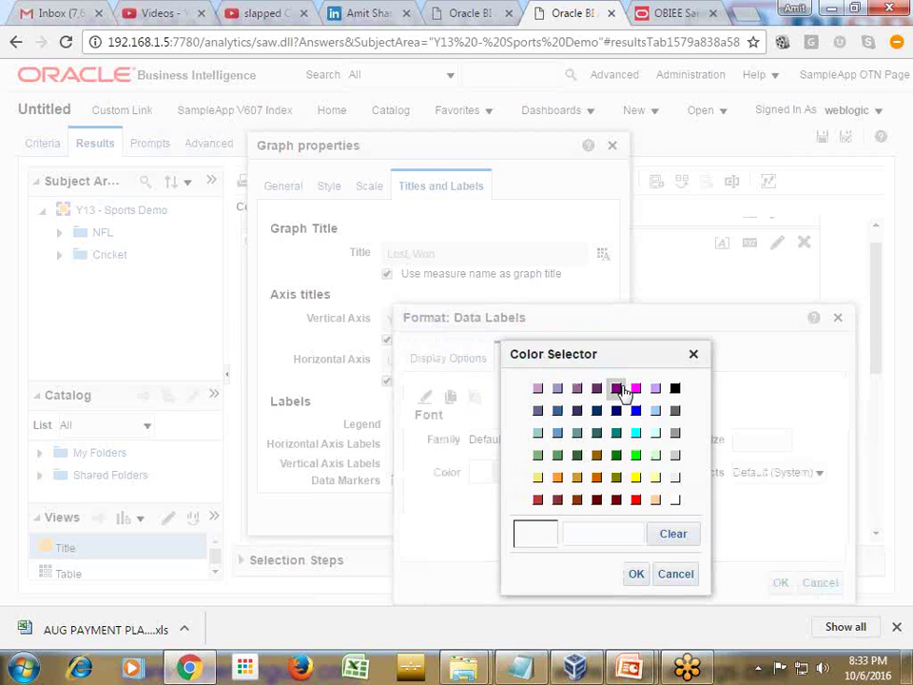
click(540, 500)
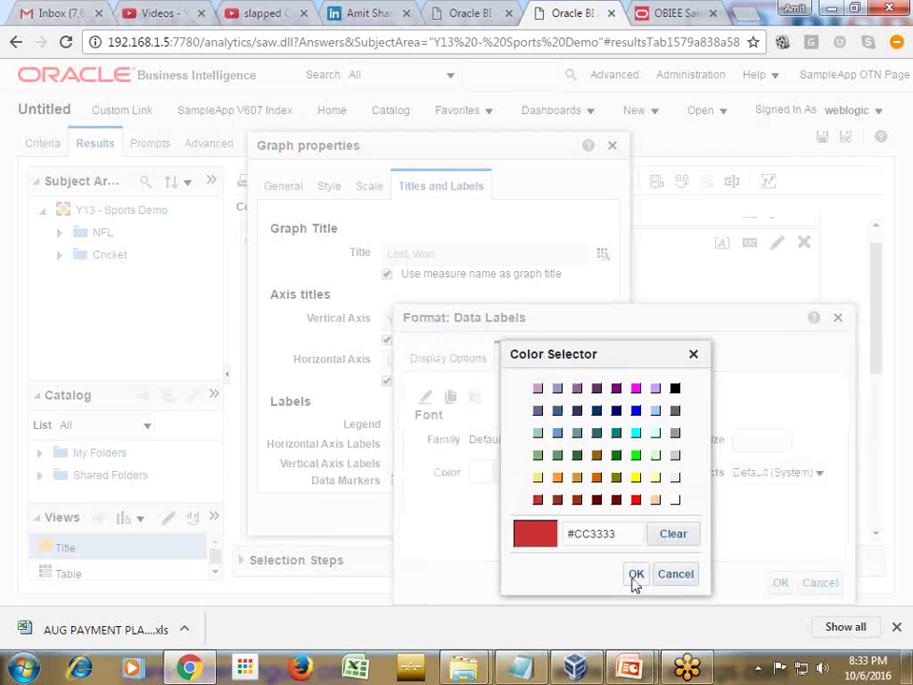
click(635, 574)
click(771, 439)
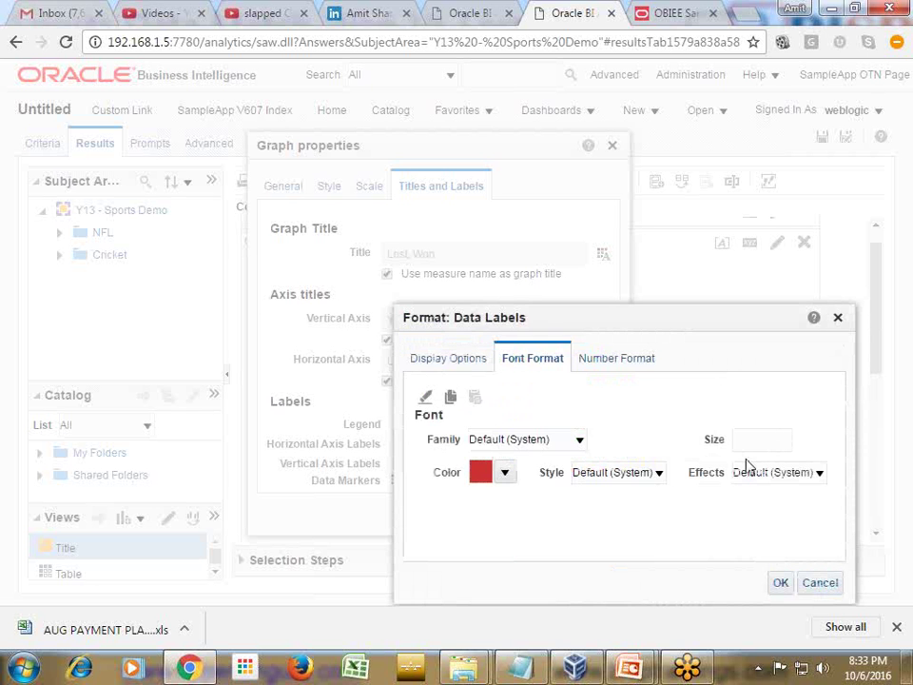
click(780, 582)
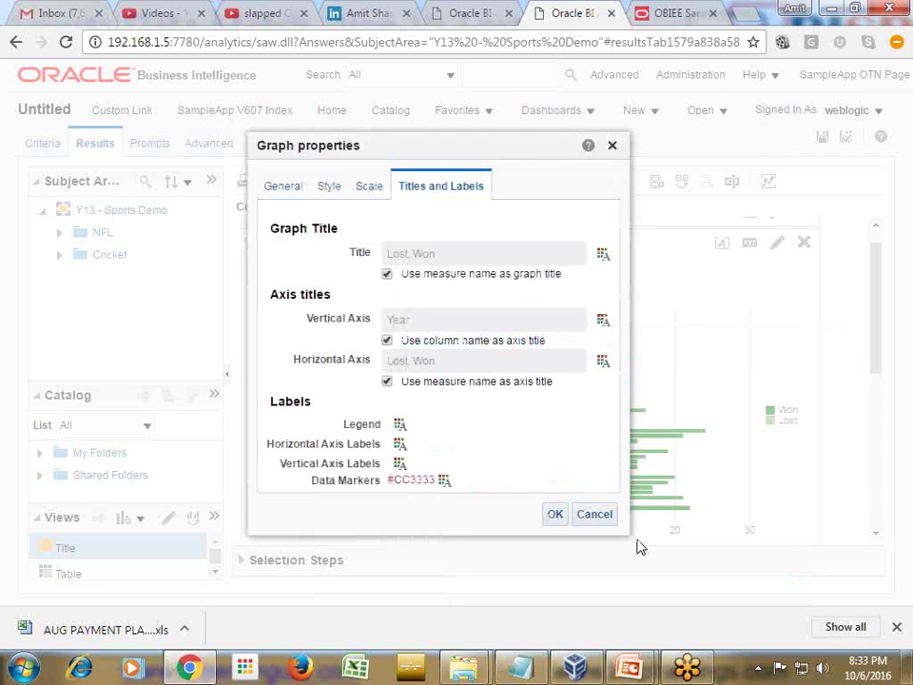
click(555, 516)
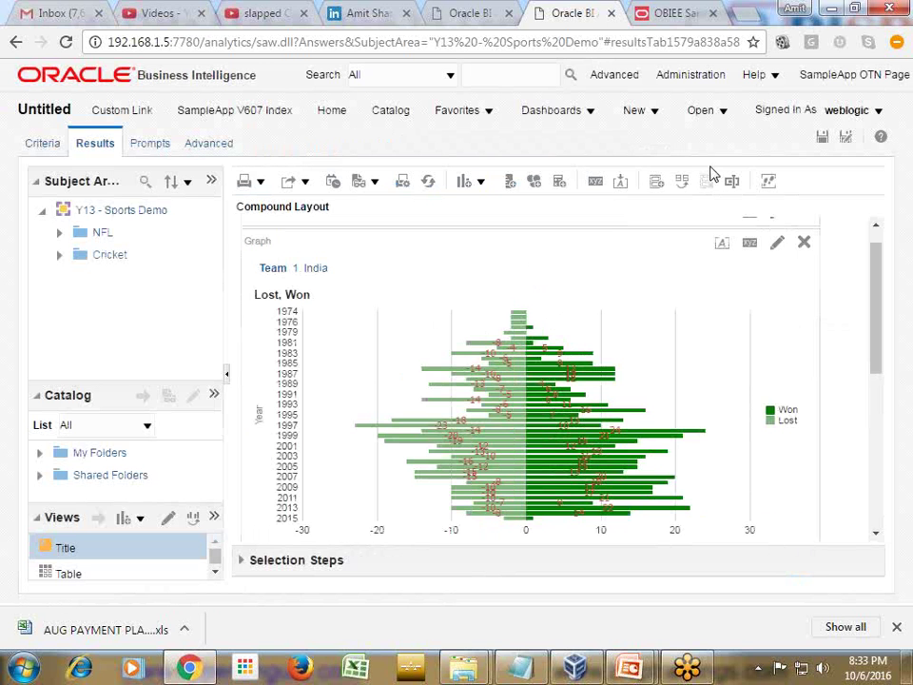
key(F11)
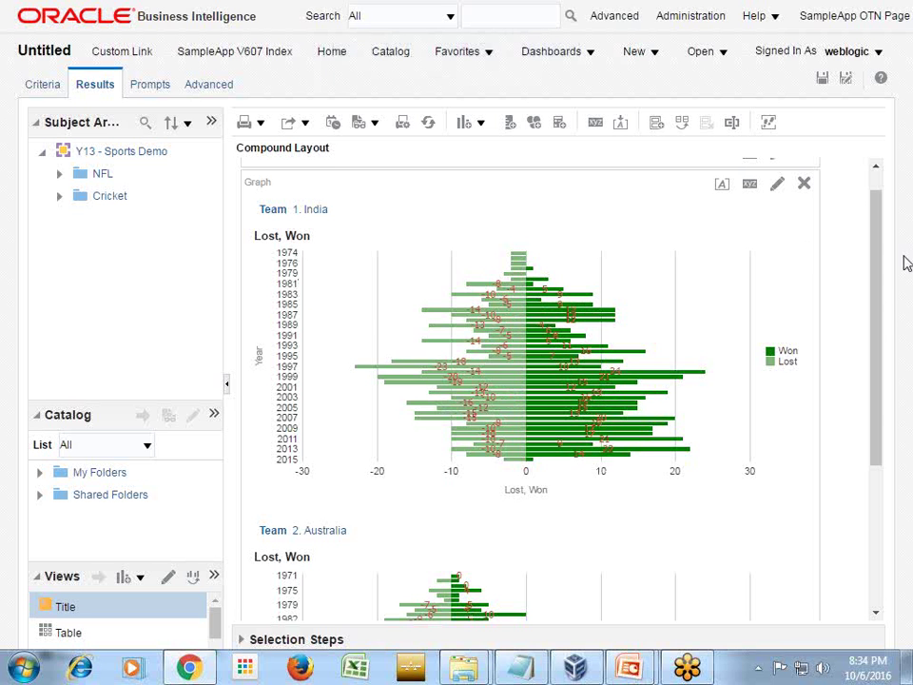
drag(882, 310, 880, 454)
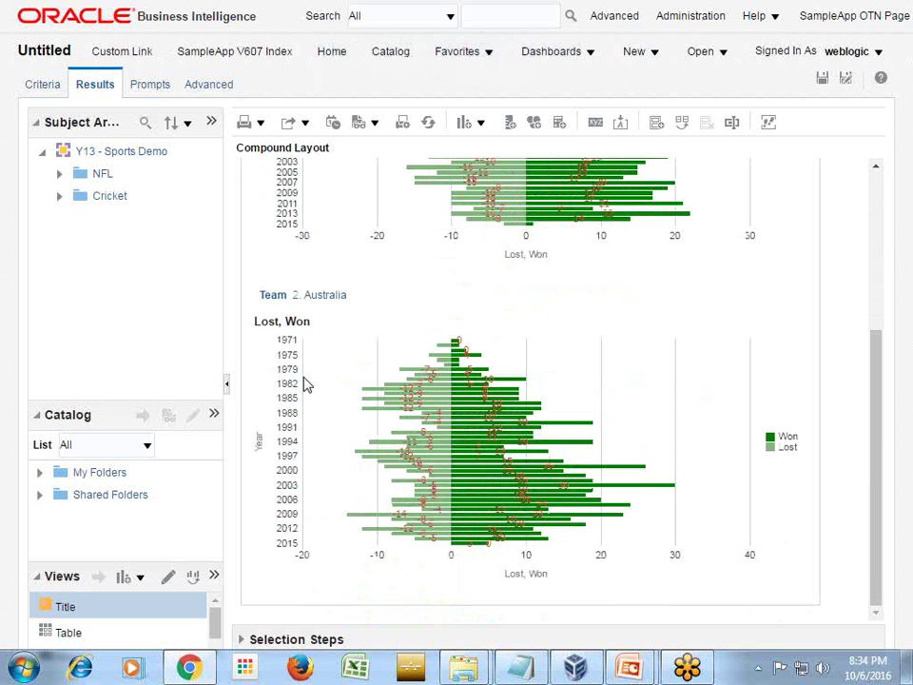
scroll(371, 381, up, 5)
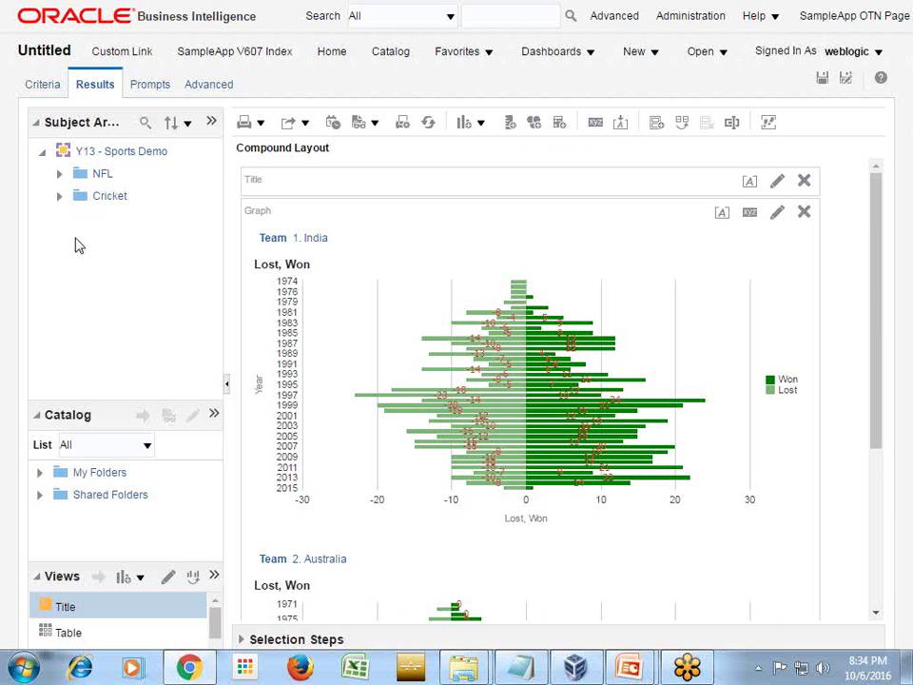
key(F11)
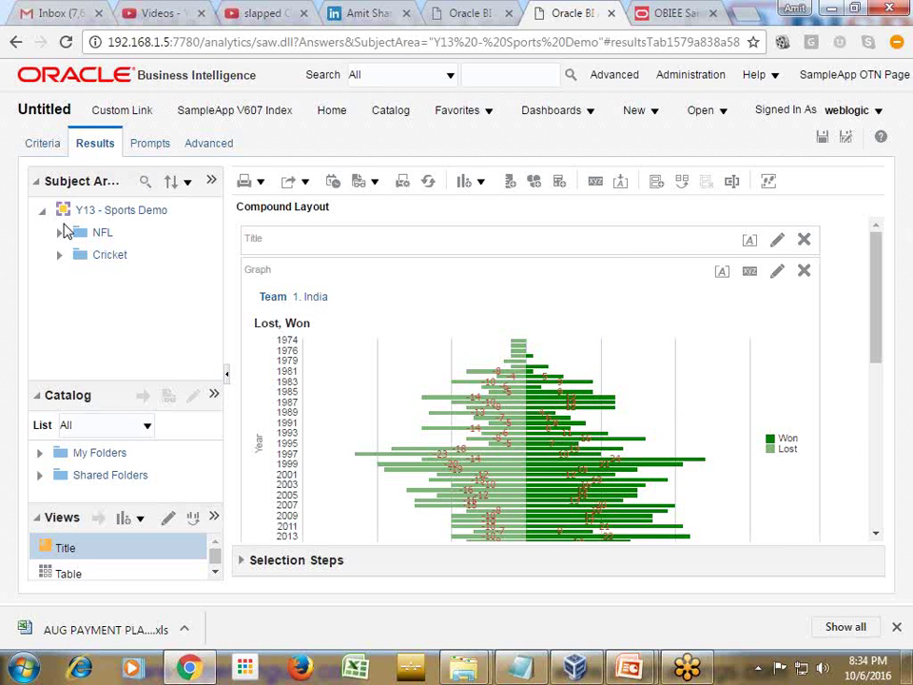
Step: Switch back to the PowerPoint slide show with the Sports Data Match Won Vs Lost chart
mouse_move(629, 668)
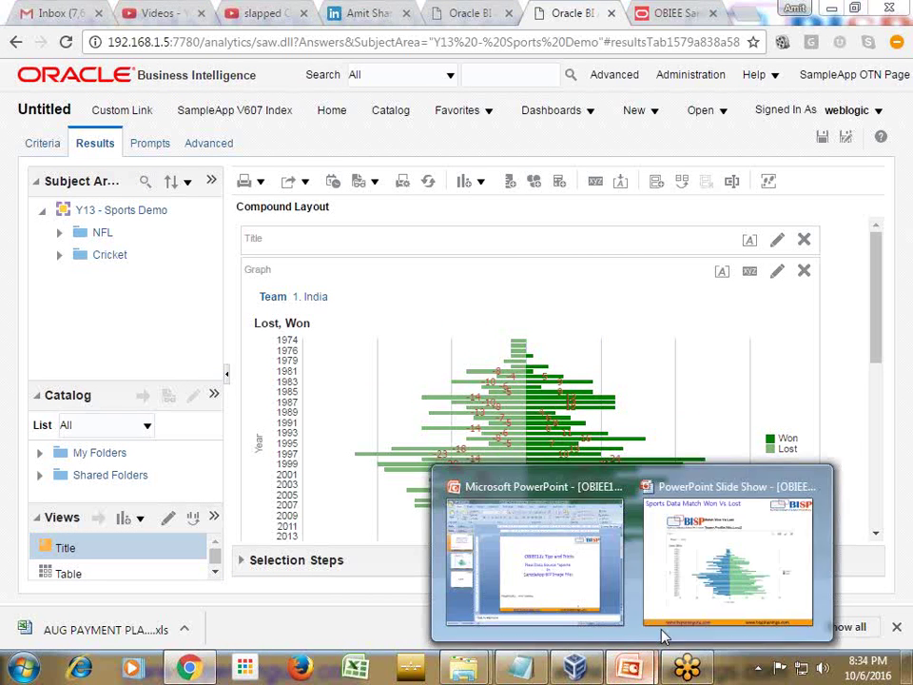
mouse_move(683, 591)
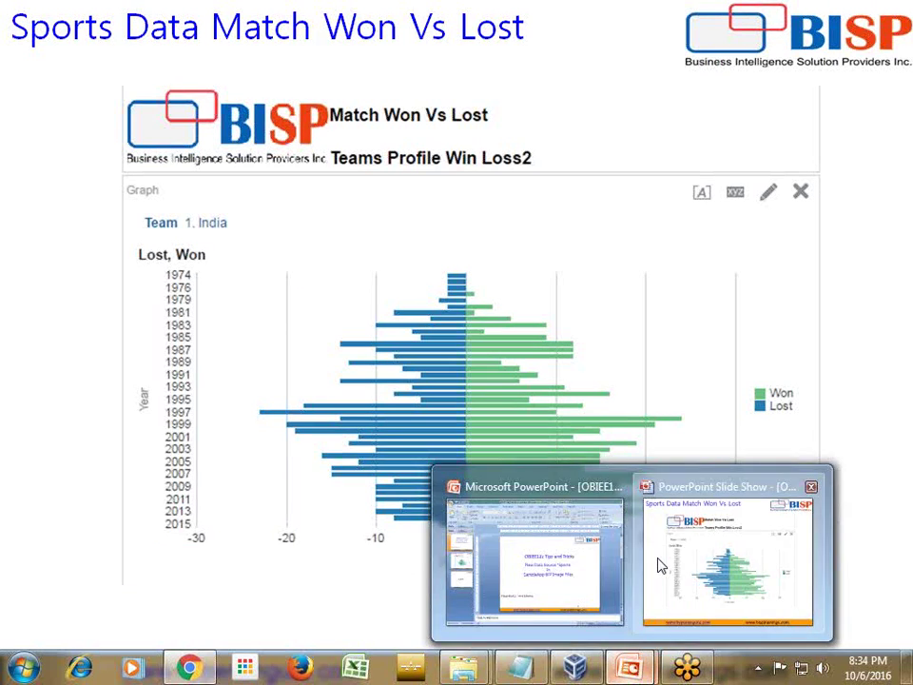
click(657, 567)
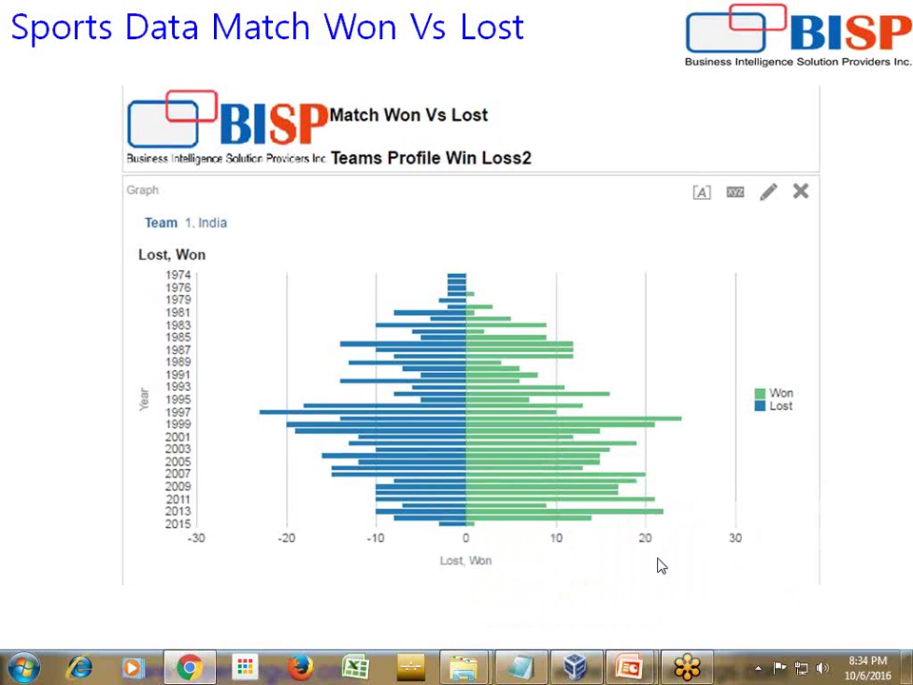